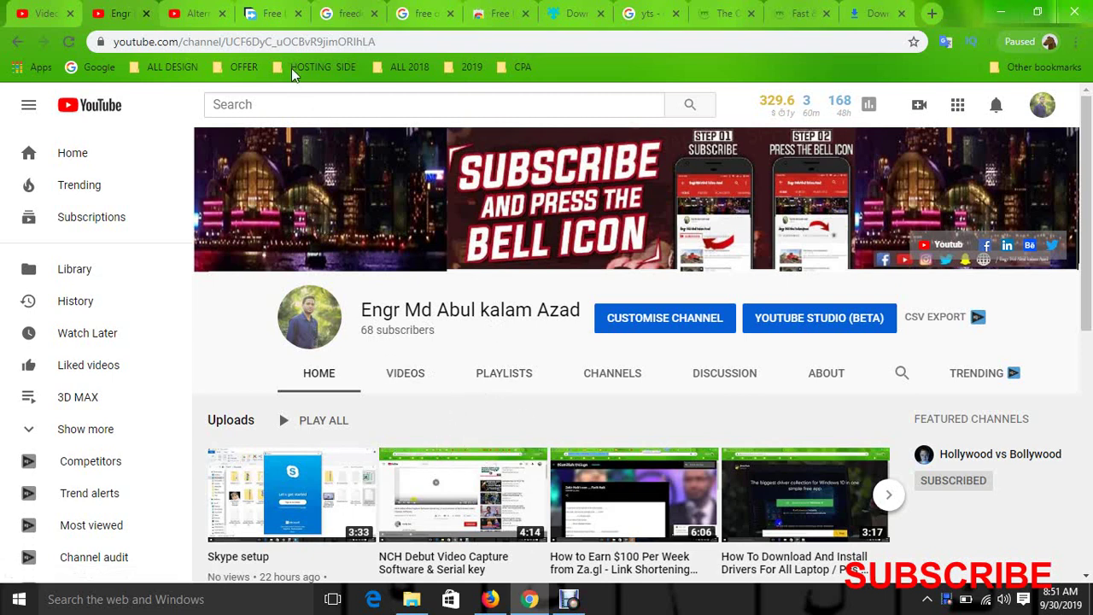
- Switch from the YouTube channel to the freedownloadmanager.org website tab
left_click(270, 14)
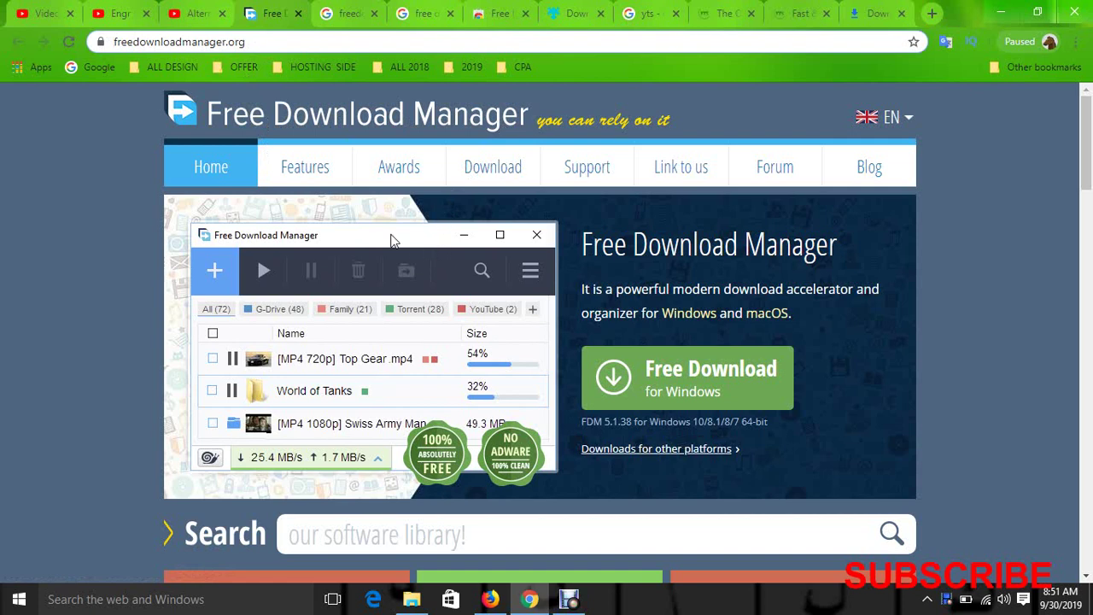
- Open the official freedownloadmanager.org site from the search results
left_click(337, 16)
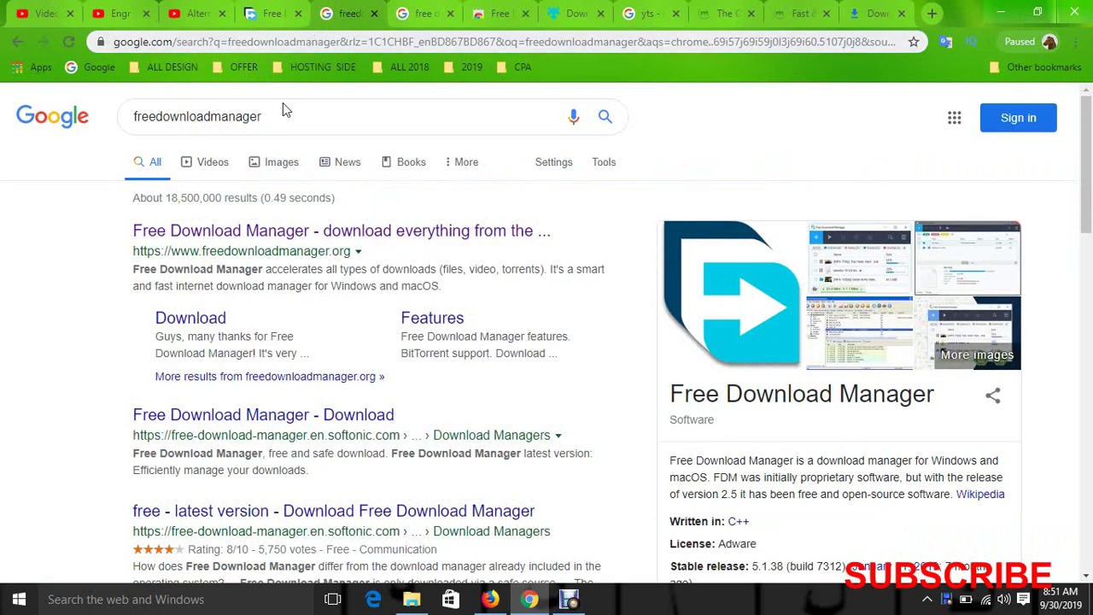
left_click(307, 118)
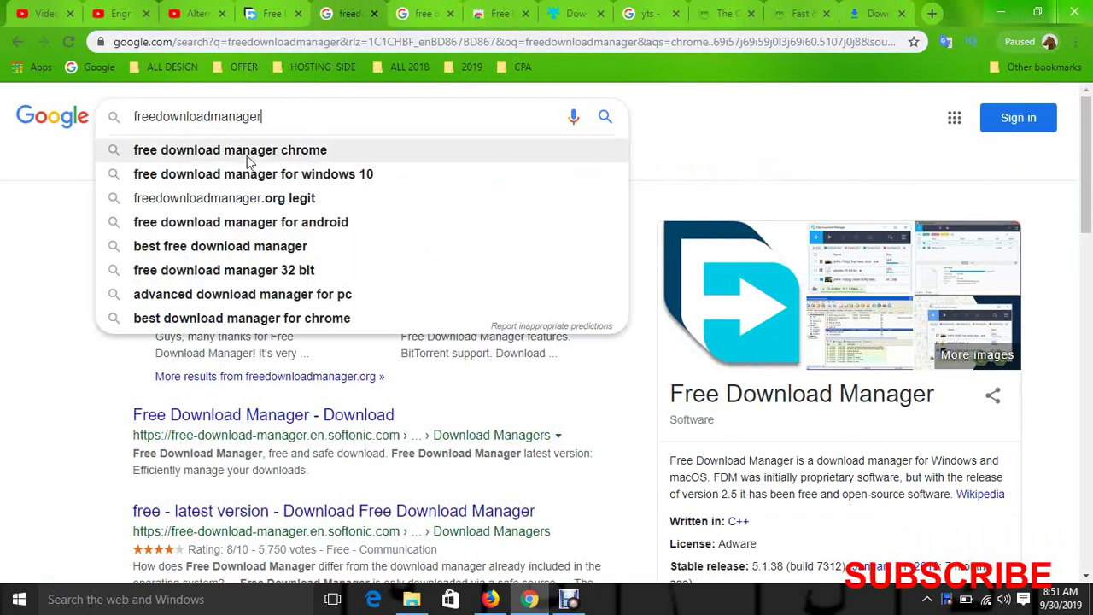
left_click(40, 236)
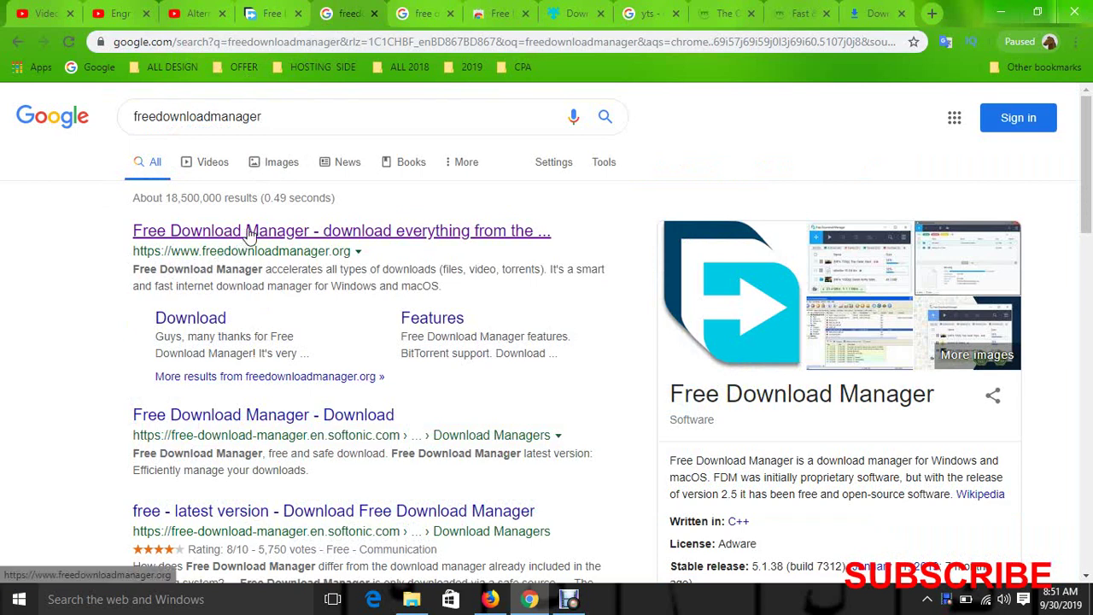
left_click(418, 13)
left_click(495, 13)
left_click(397, 13)
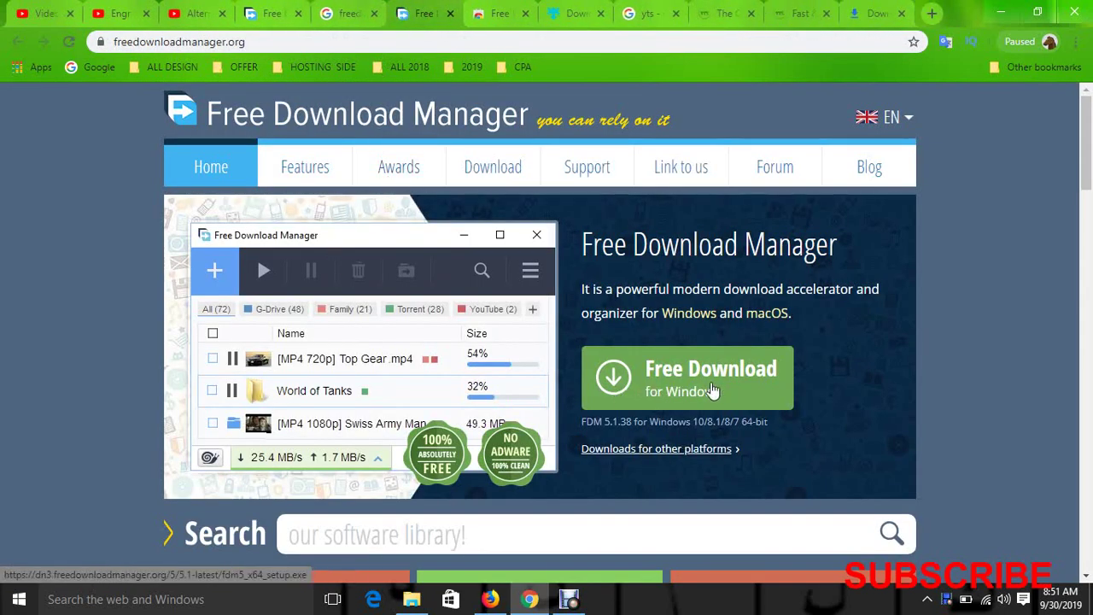
- Download the Windows installer and show it in its Downloads folder
left_click(618, 389)
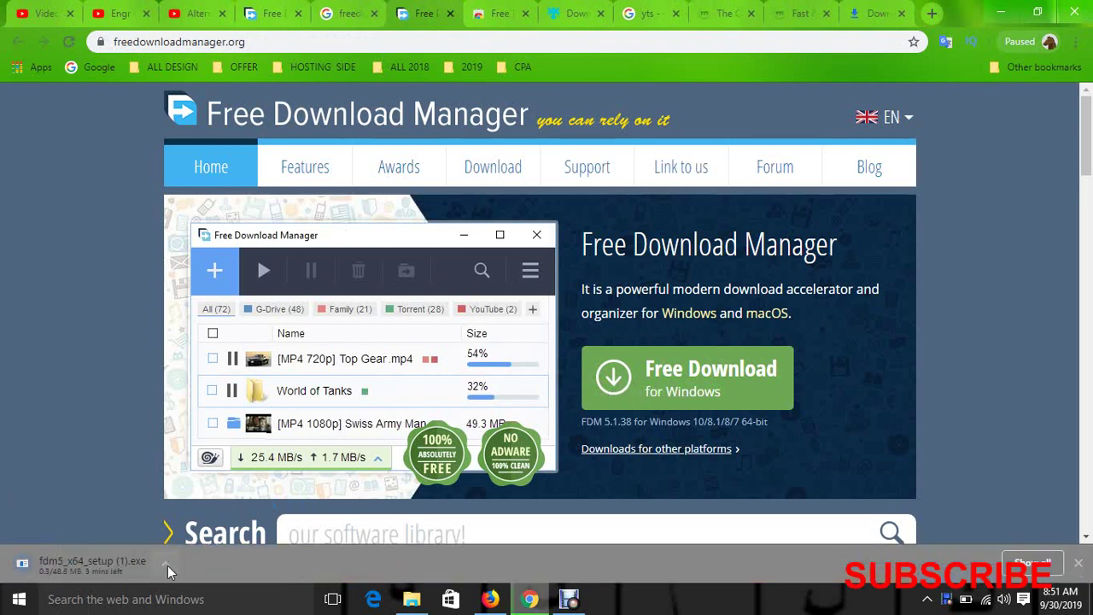
left_click(168, 565)
left_click(212, 512)
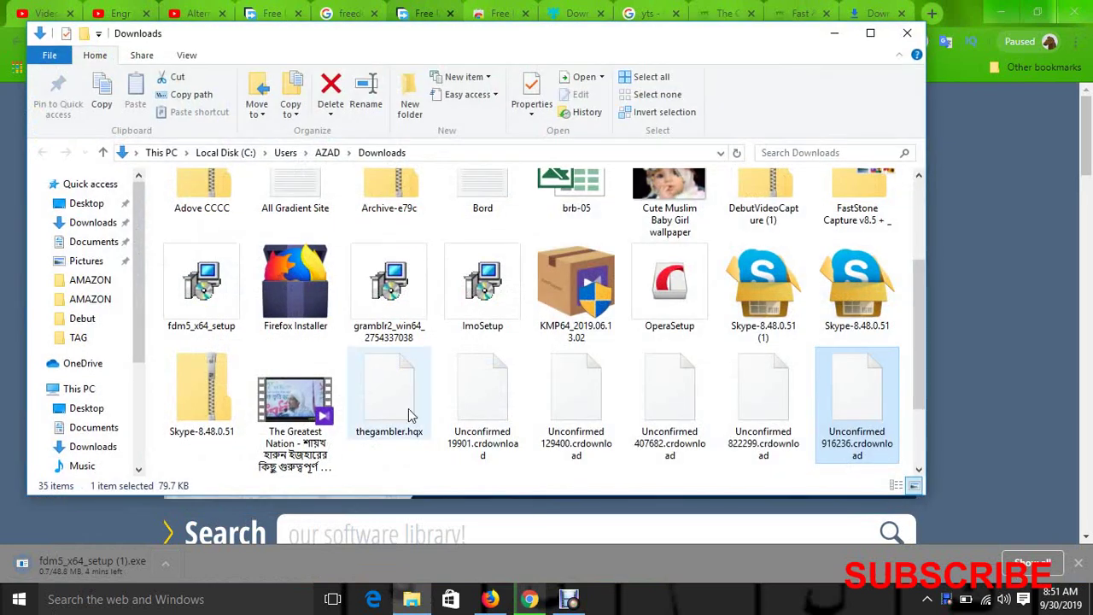
- Start the fdm5_x64_setup installer, then cancel and exit the setup
left_click(216, 313)
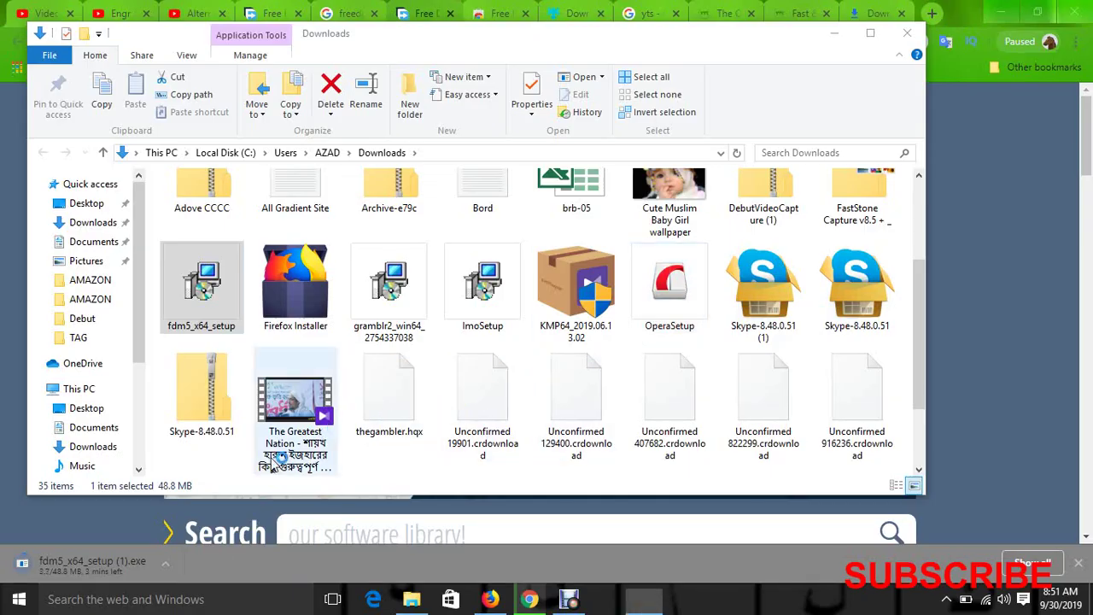
left_click(649, 421)
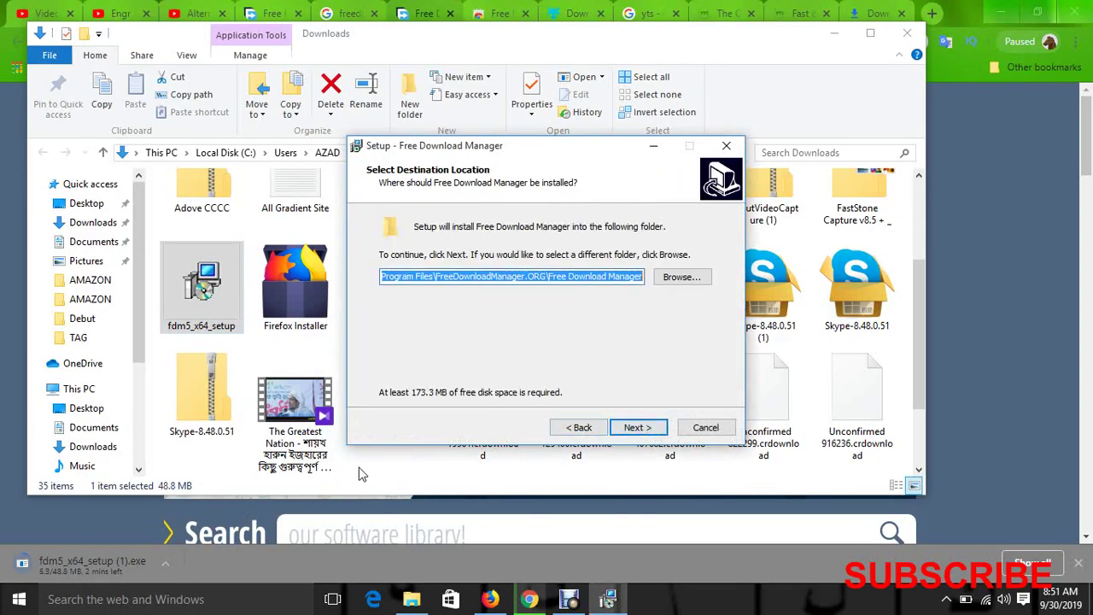
left_click(705, 428)
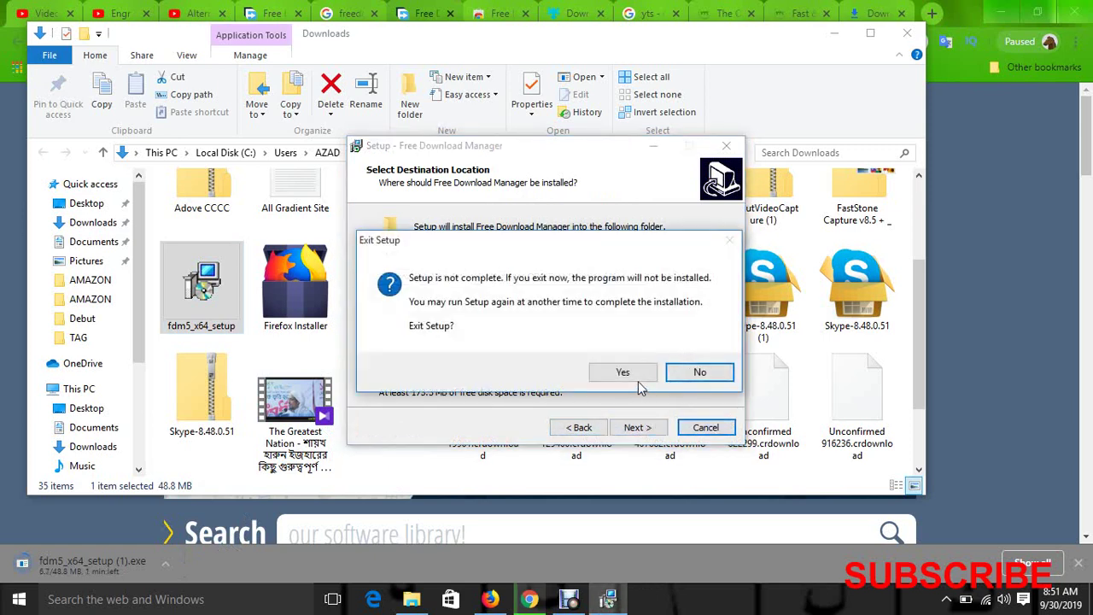
left_click(637, 377)
- Run fdm5_x64_setup as administrator and install with the default folder, Start menu and options
right_click(219, 306)
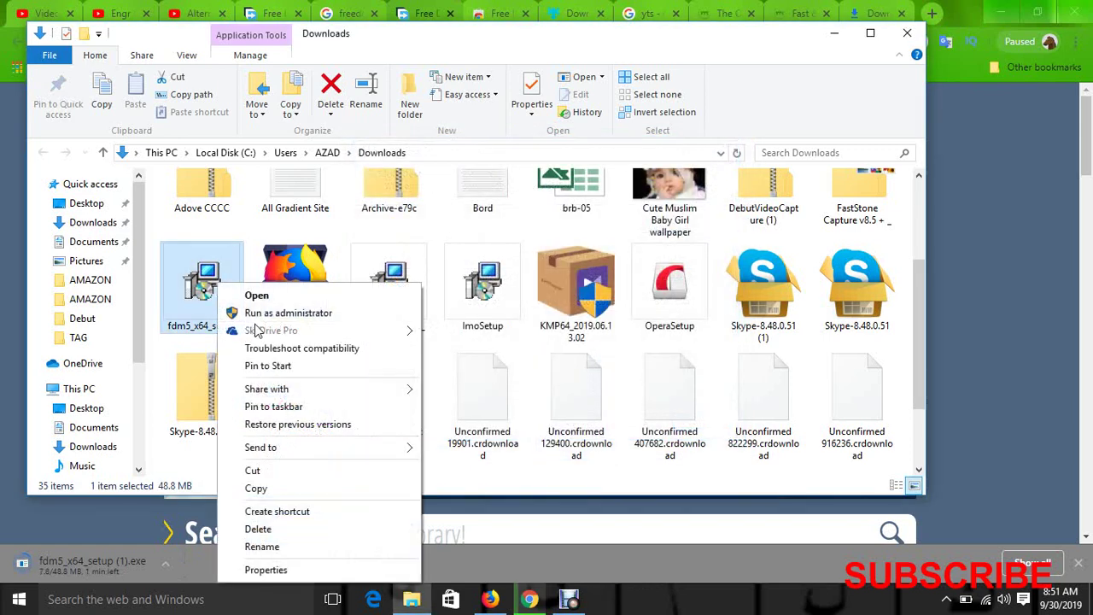
left_click(256, 313)
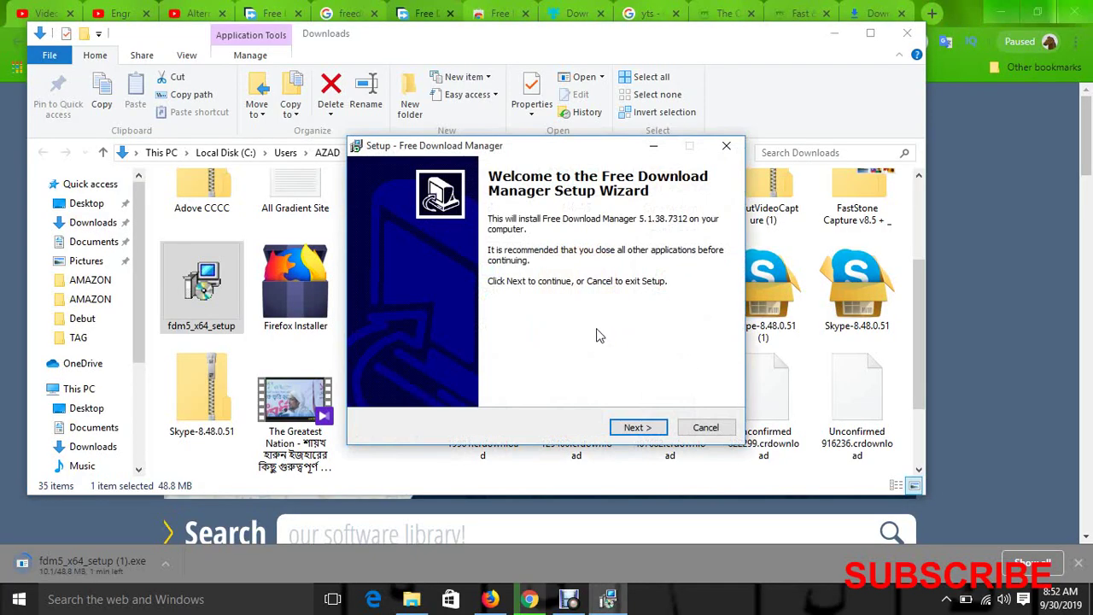
left_click(639, 428)
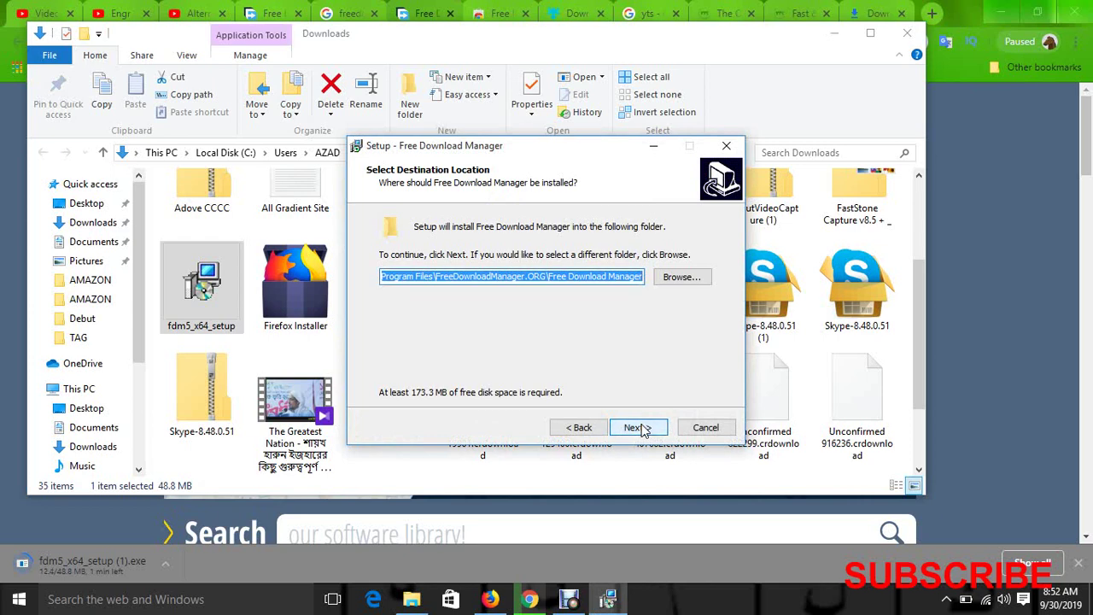
left_click(639, 428)
left_click(642, 429)
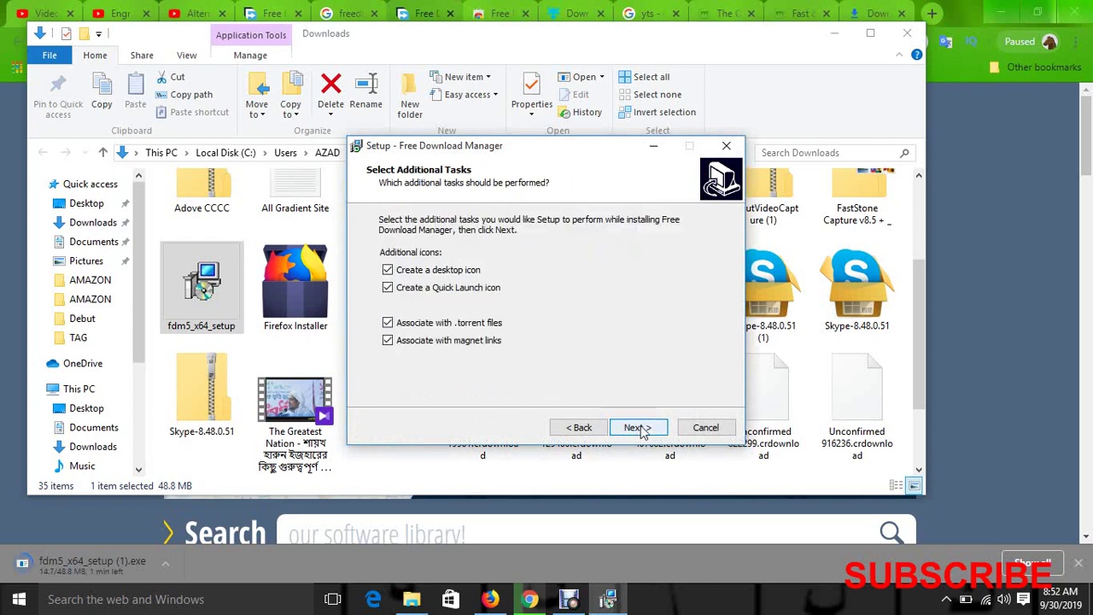
left_click(642, 432)
left_click(641, 429)
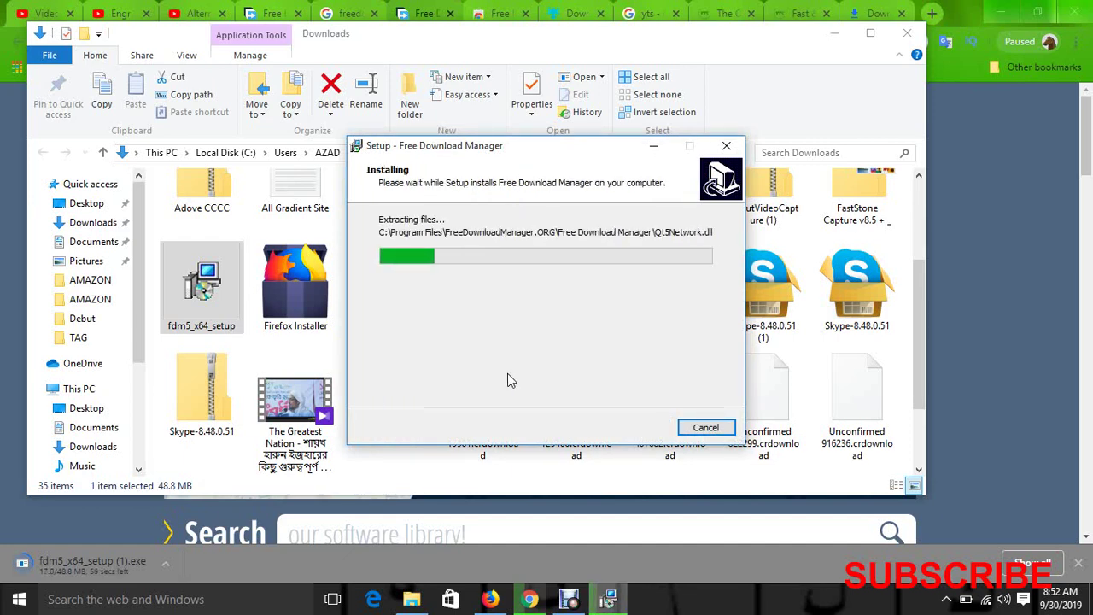
left_click(122, 10)
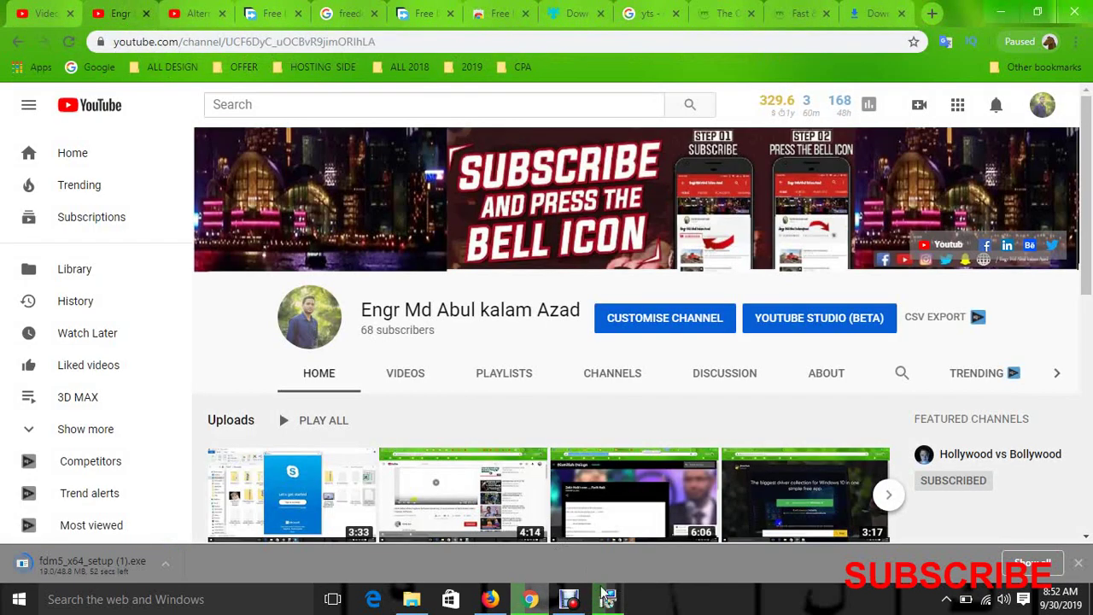
left_click(607, 598)
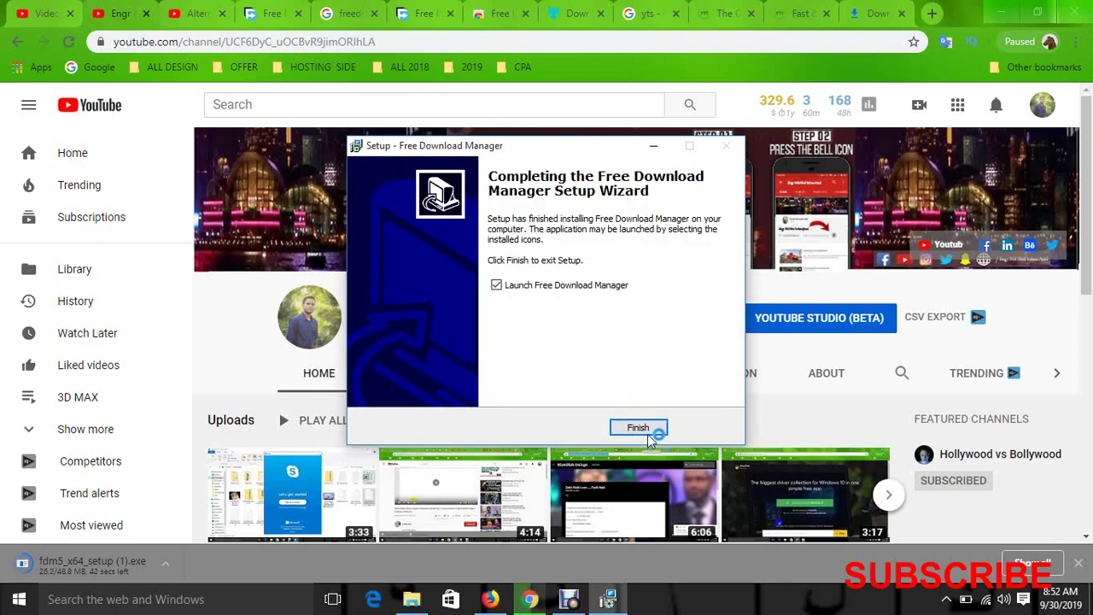
- Finish the setup wizard and quit Opera, confirming 'Quit Opera'
left_click(649, 436)
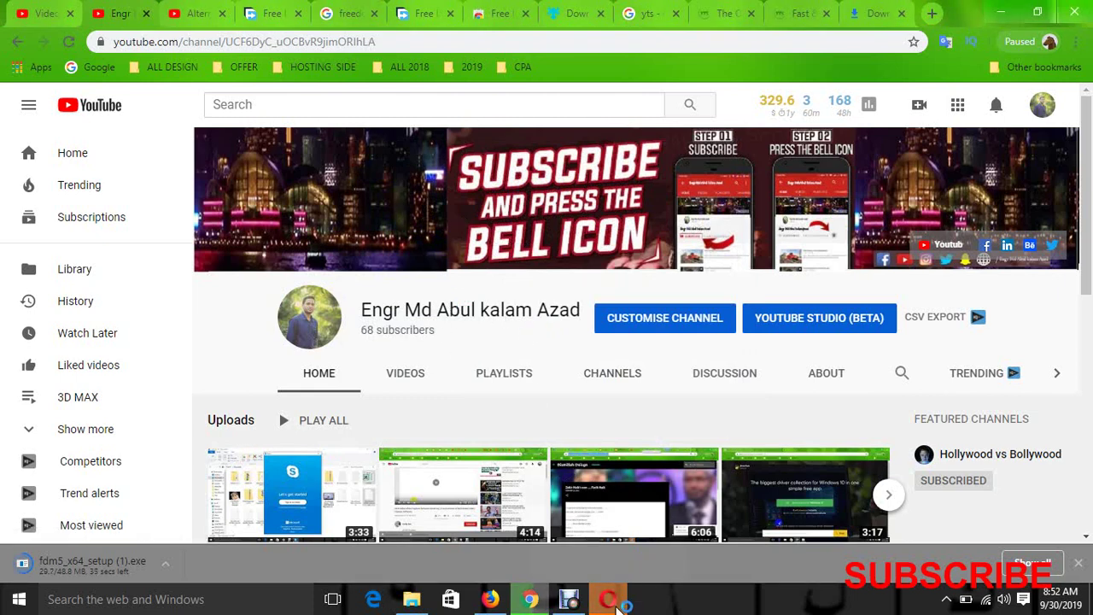
key("alt+F4")
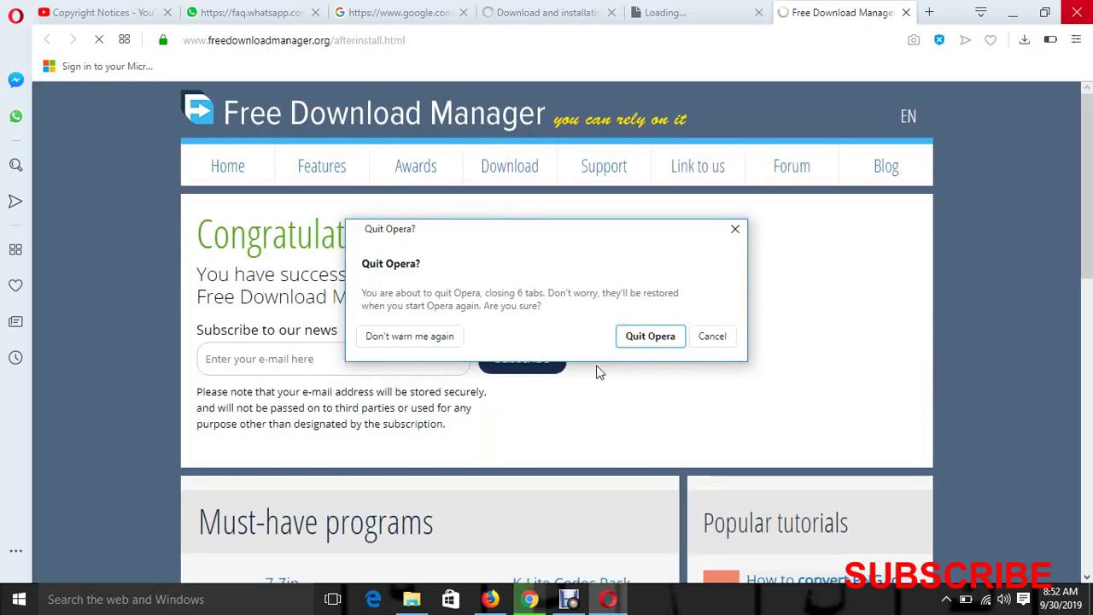
left_click(650, 338)
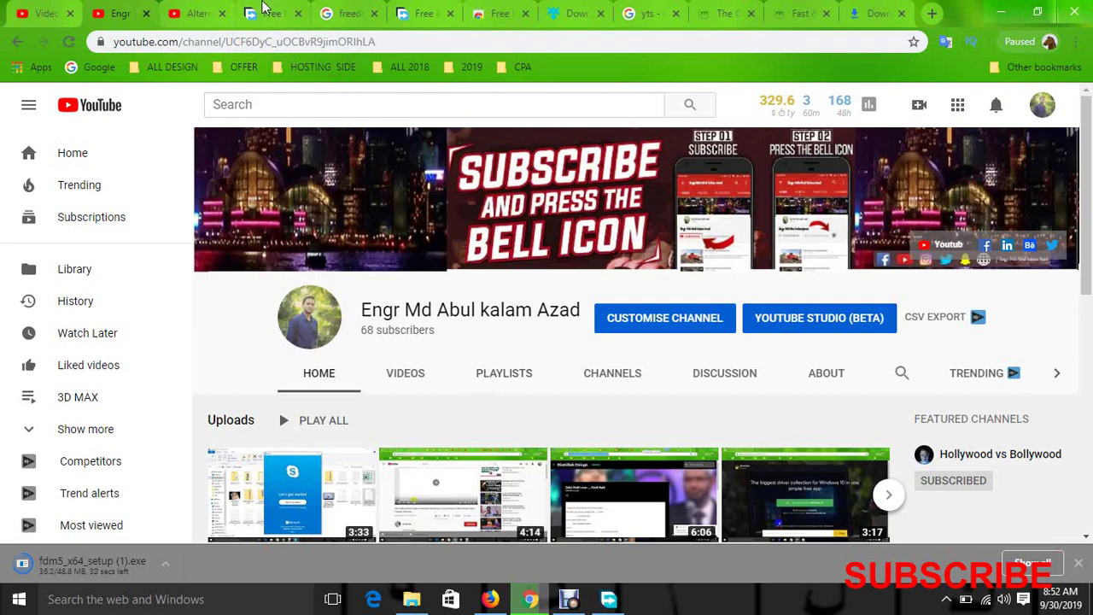
- Look over the FDM website, Chrome Web Store and Firefox add-on tabs
left_click(264, 11)
left_click(341, 15)
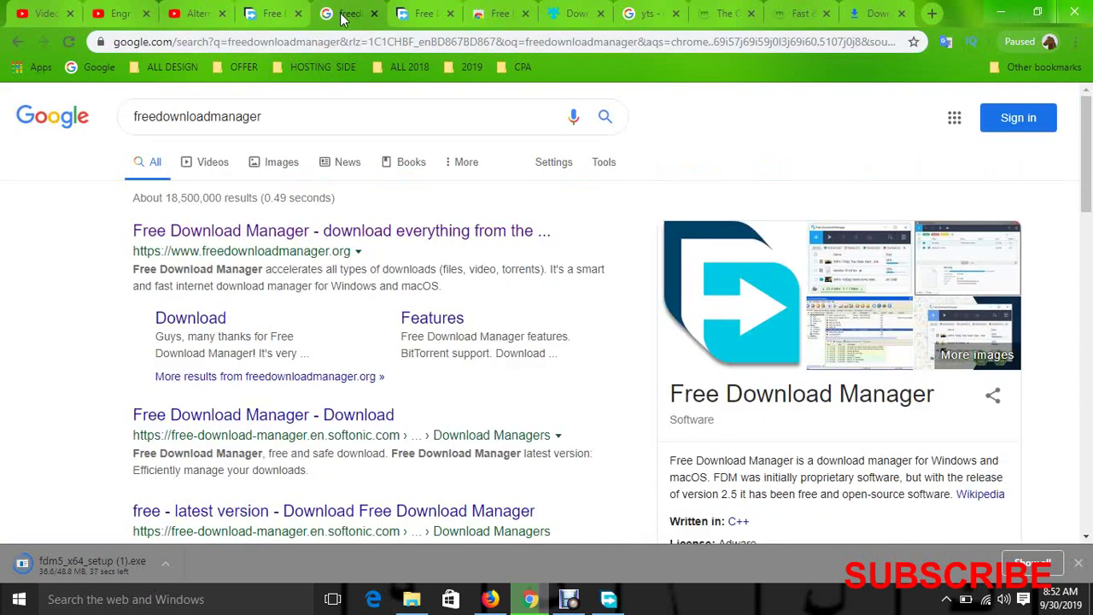
left_click(267, 15)
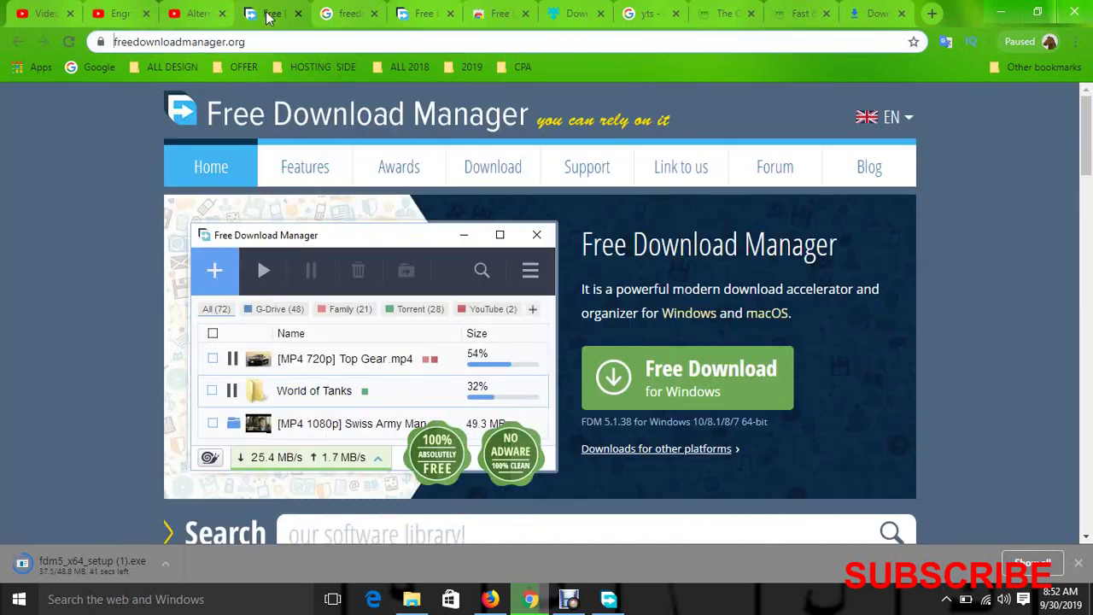
left_click(477, 15)
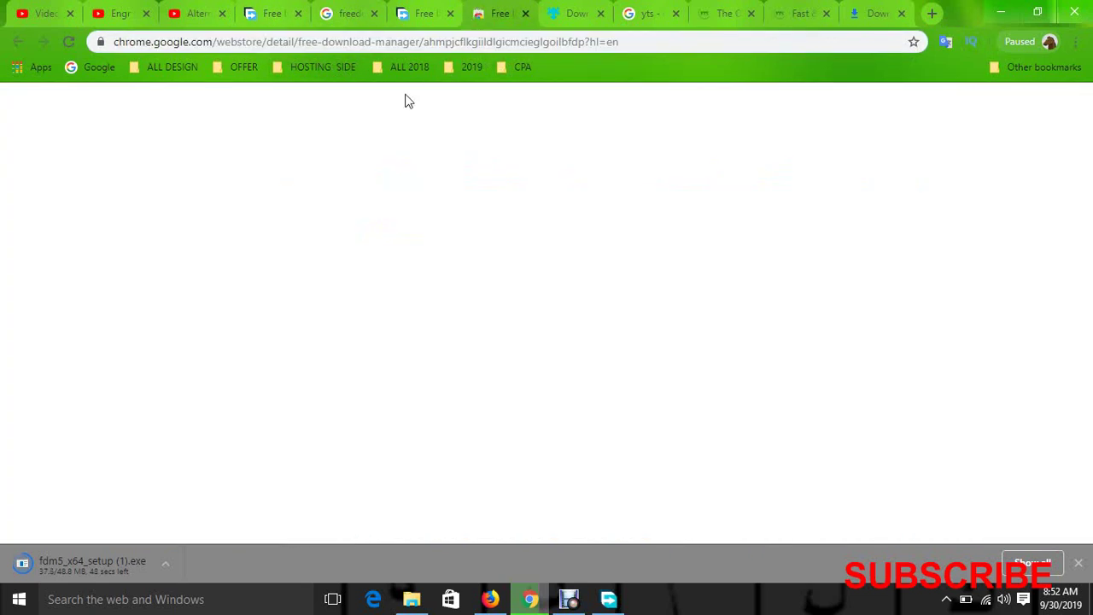
left_click(732, 259)
left_click(429, 9)
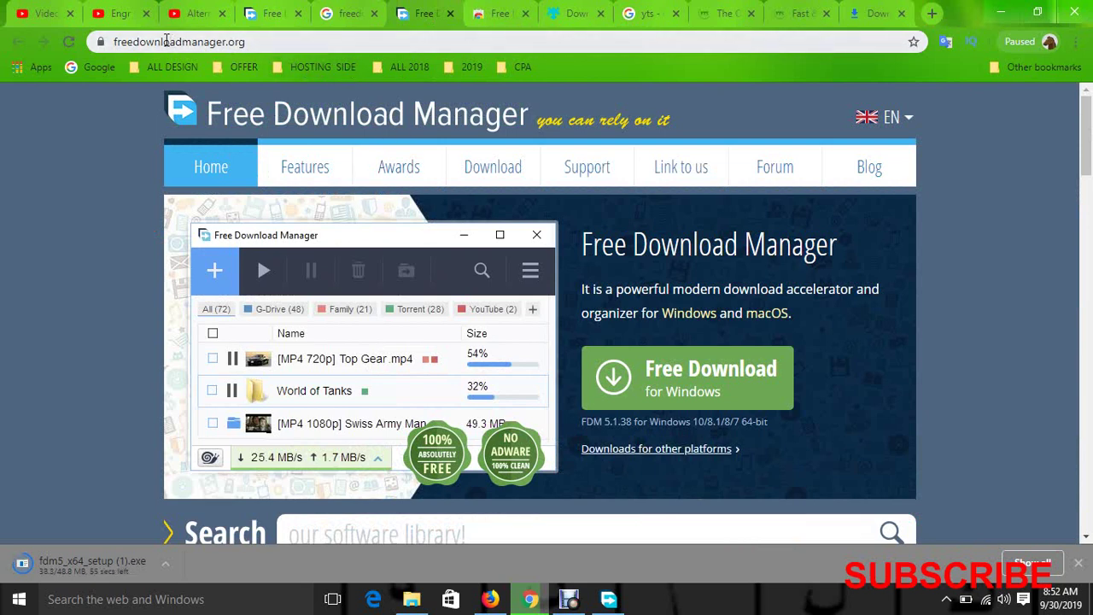
double_click(214, 48)
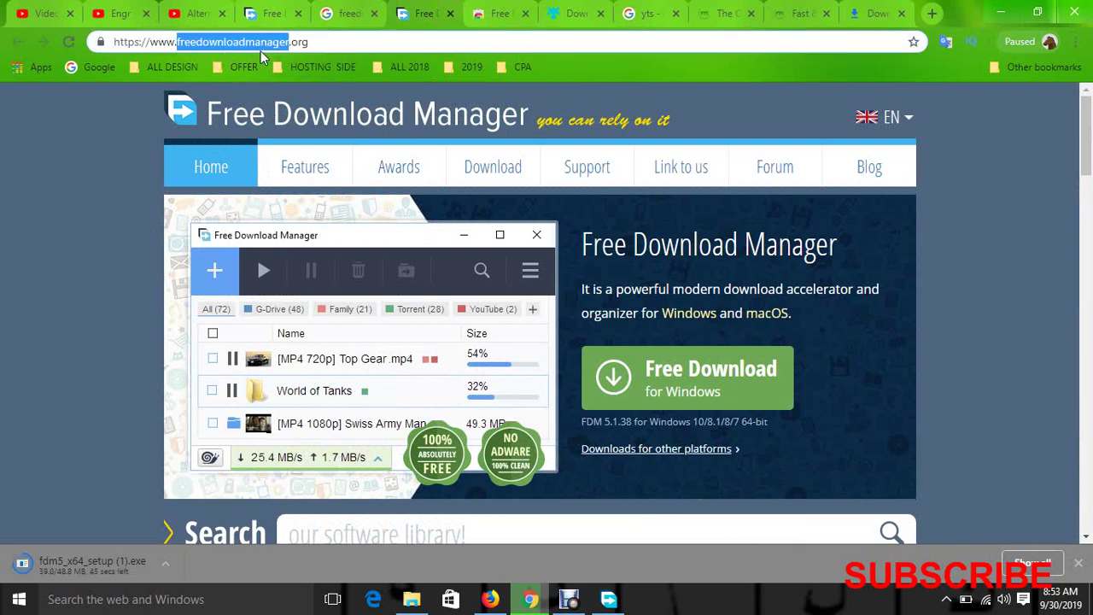
left_click(502, 12)
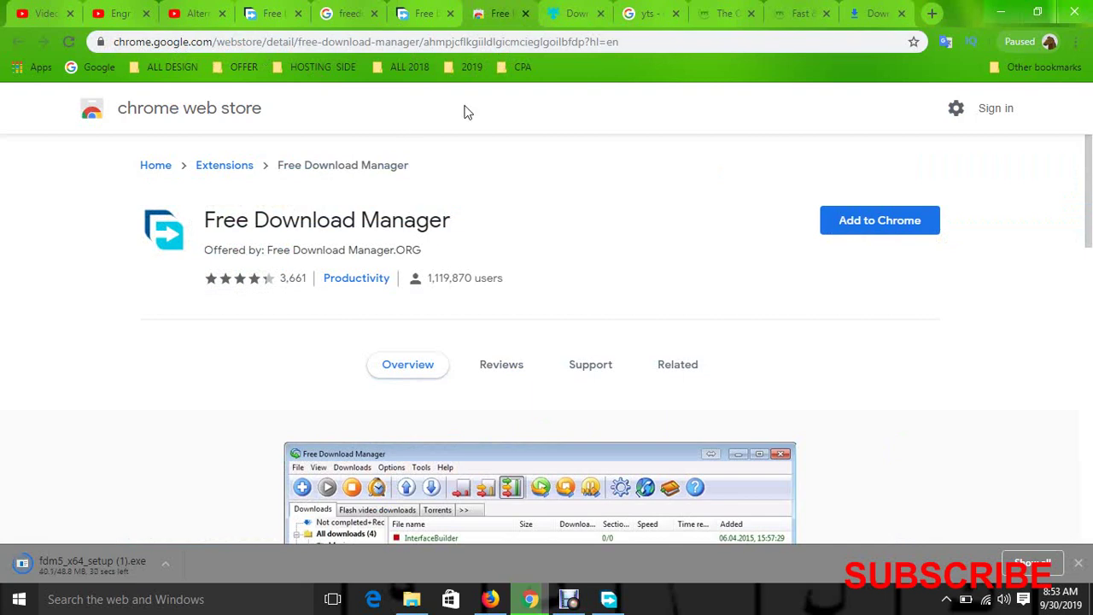
left_click(574, 13)
left_click(455, 9)
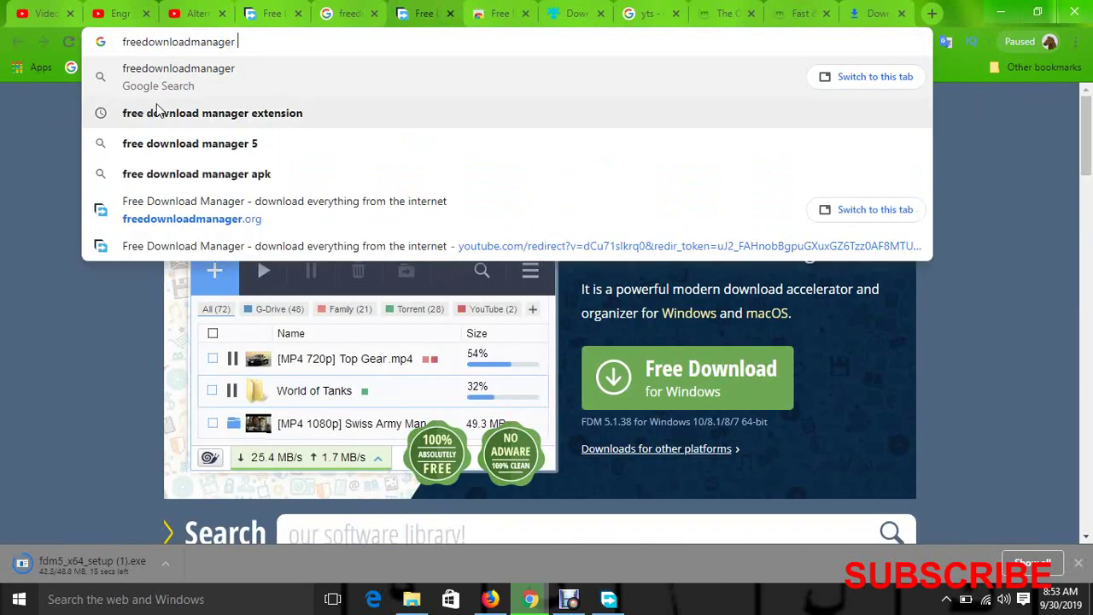
- Search 'free download manager extension' and open the Chrome Web Store result
left_click(256, 112)
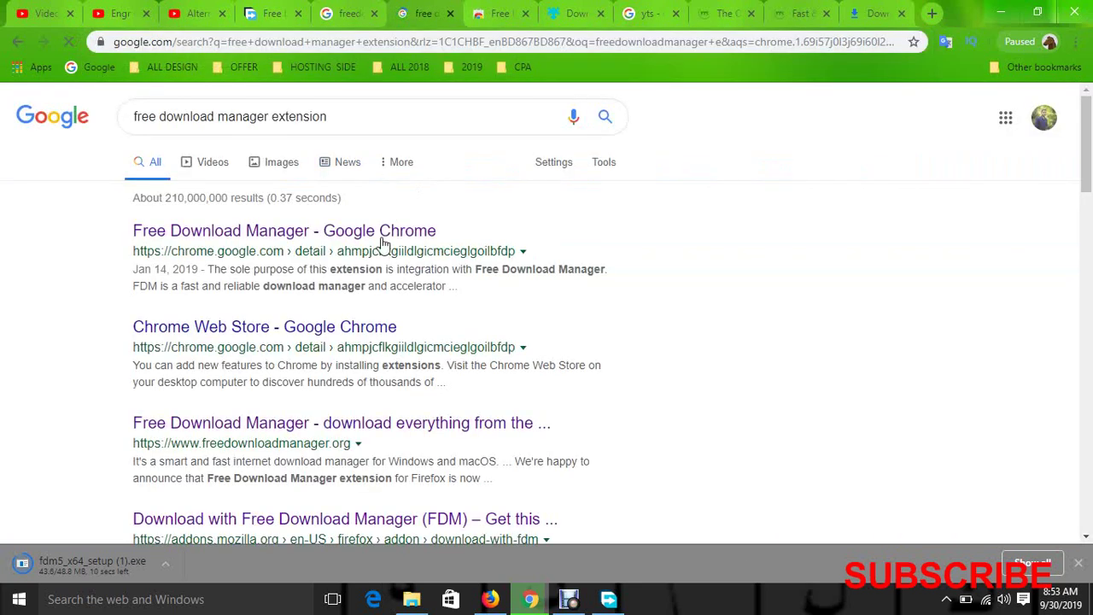
middle_click(224, 243)
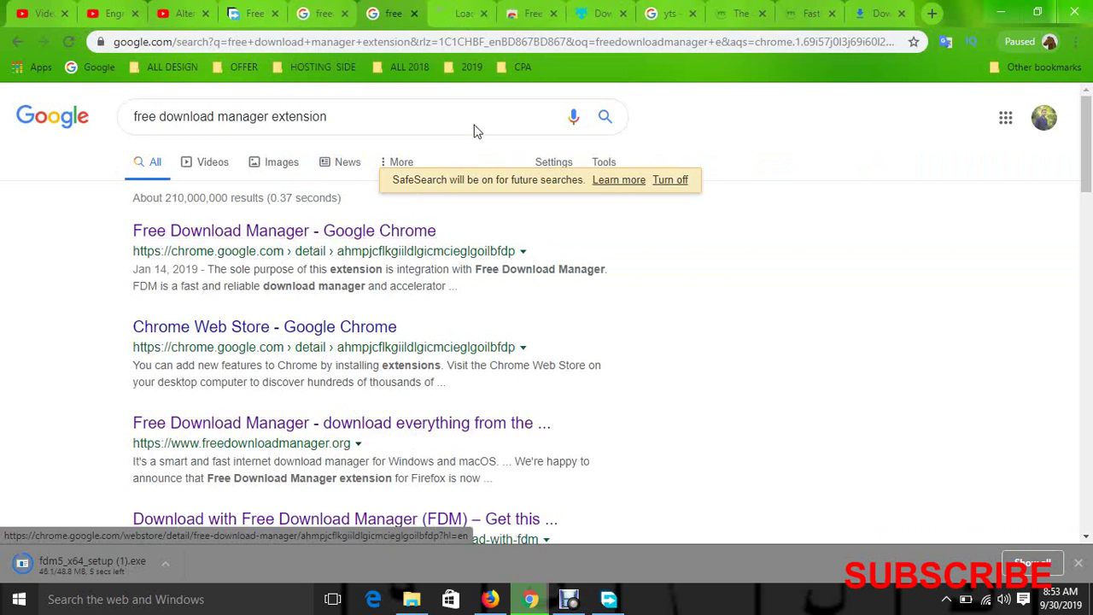
left_click(462, 10)
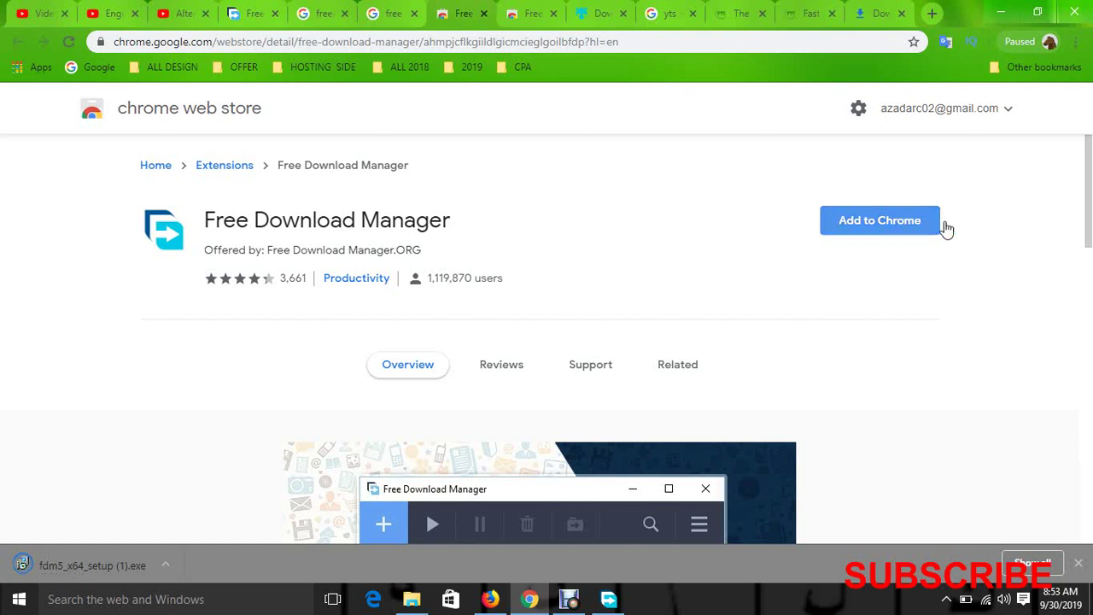
- Add the Free Download Manager extension to Chrome, then show Firefox's FDM add-on page
left_click(889, 224)
left_click(584, 288)
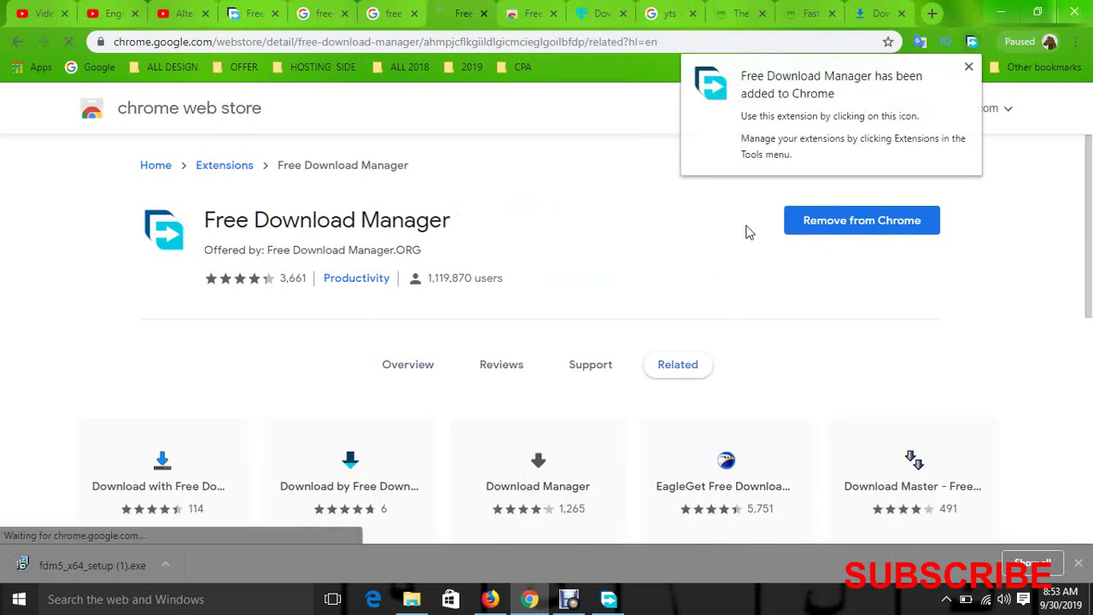
left_click(968, 68)
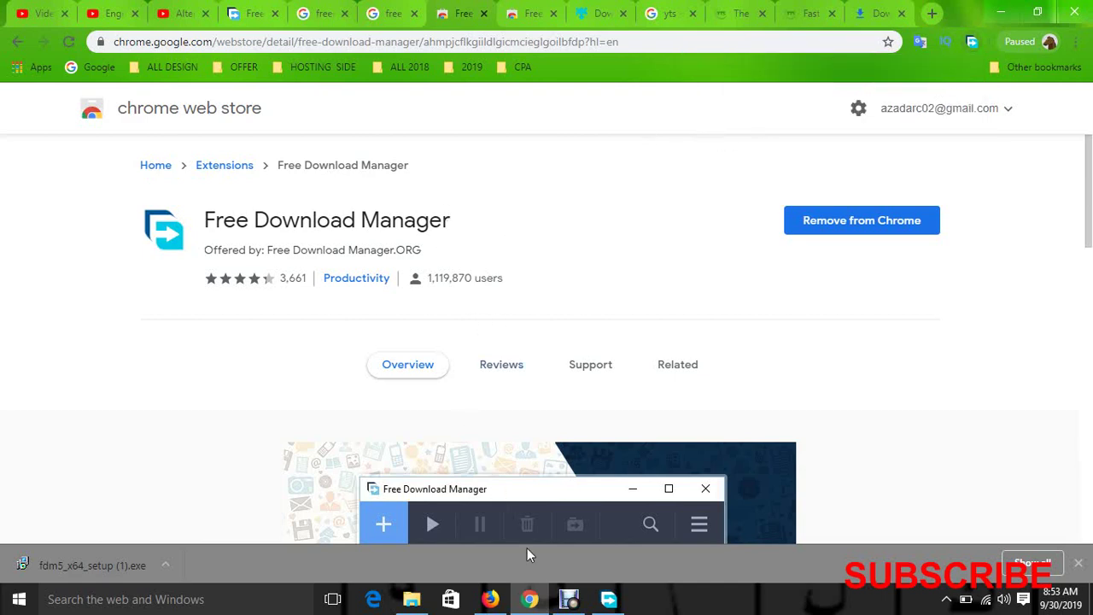
left_click(490, 598)
left_click(135, 19)
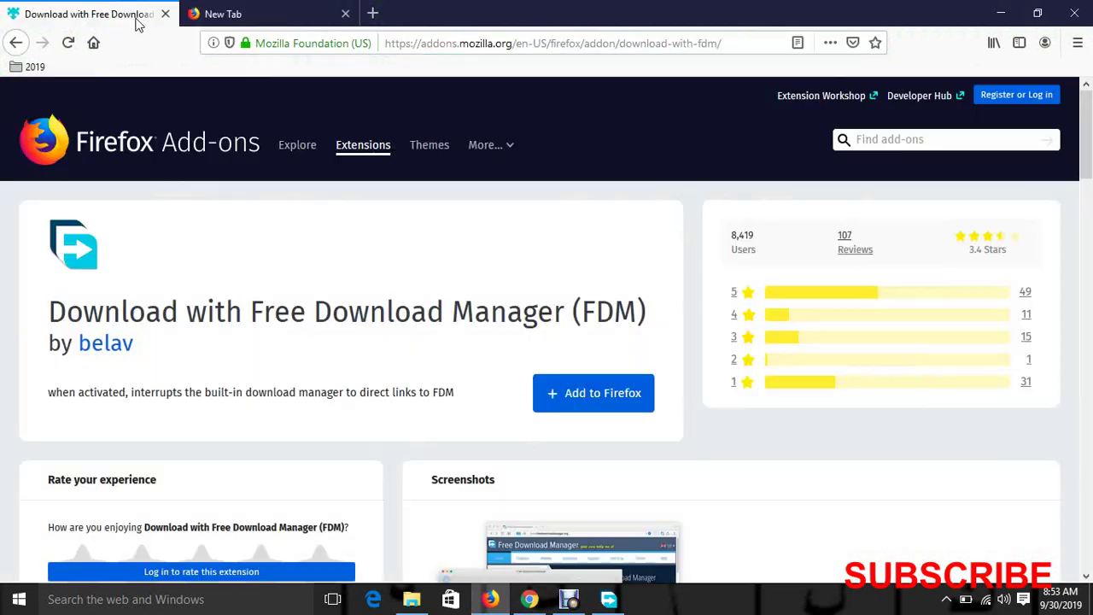
- Open the addons.mozilla.org FDM page in Firefox using the URL copied from Chrome
left_click(530, 599)
left_click(313, 10)
left_click(384, 7)
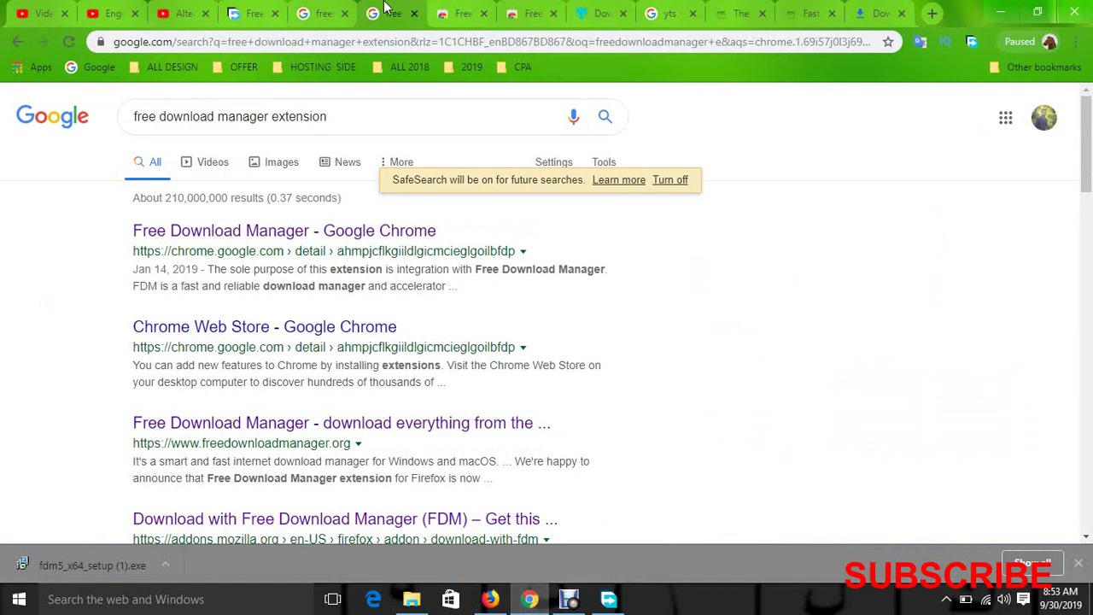
scroll(418, 433, "down", 2)
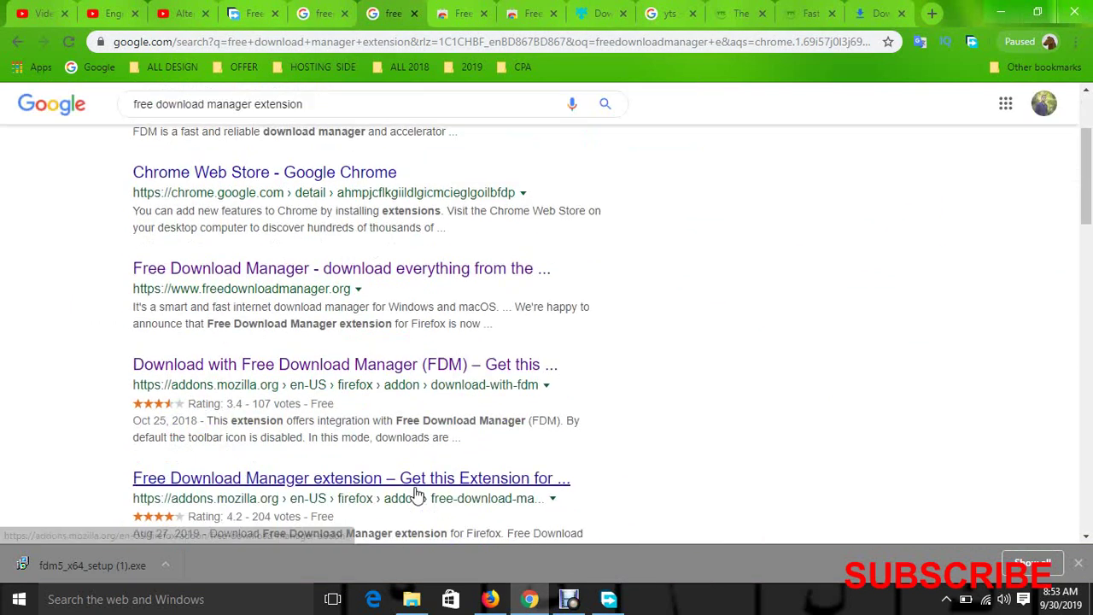
middle_click(407, 360)
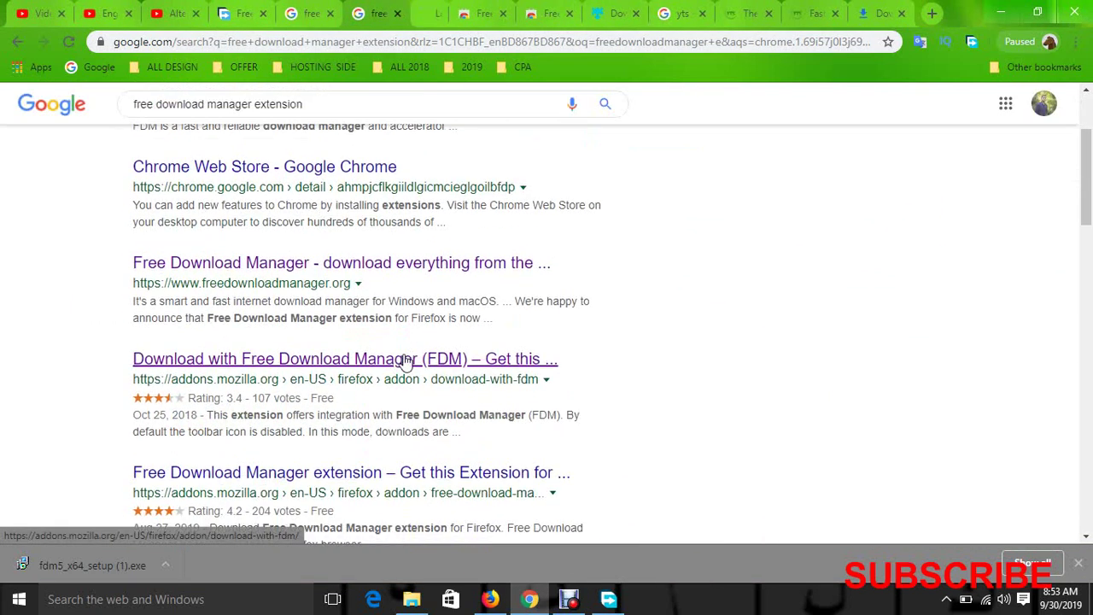
left_click(427, 13)
left_click(435, 42)
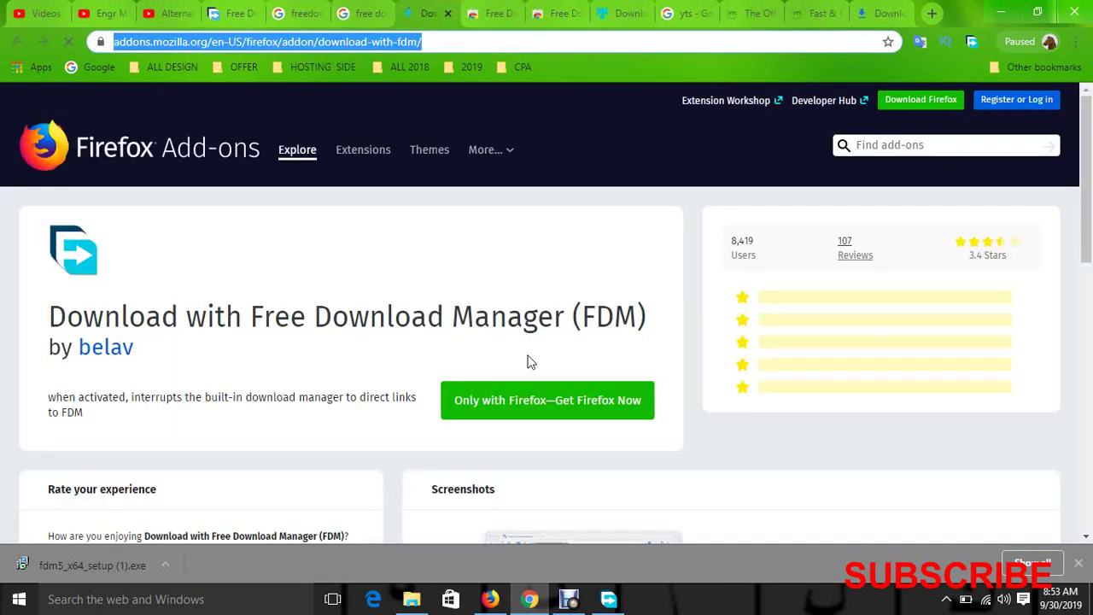
left_click(491, 599)
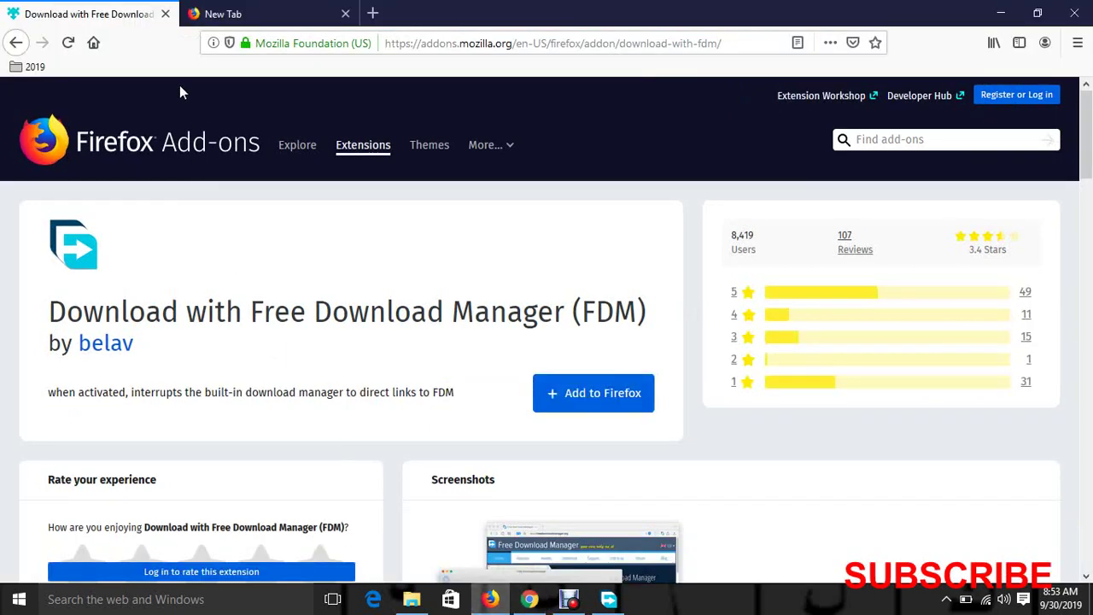
left_click(256, 42)
key("ctrl+c")
left_click(222, 13)
key("ctrl+v")
left_click(376, 75)
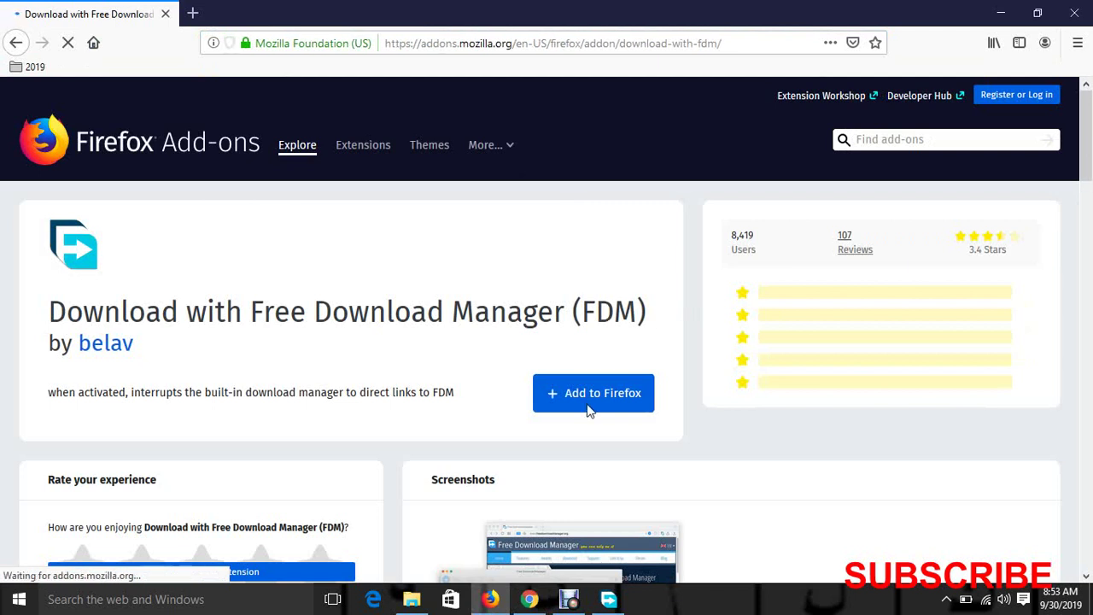
- Add the FDM add-on to Firefox, approve its permissions, and close Firefox
left_click(615, 398)
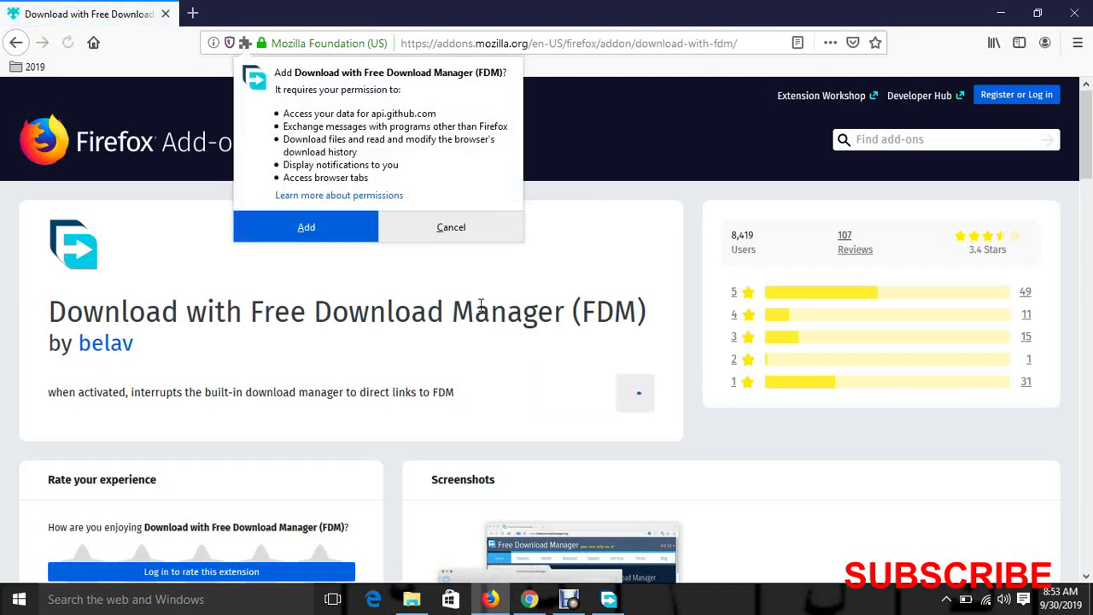
left_click(316, 229)
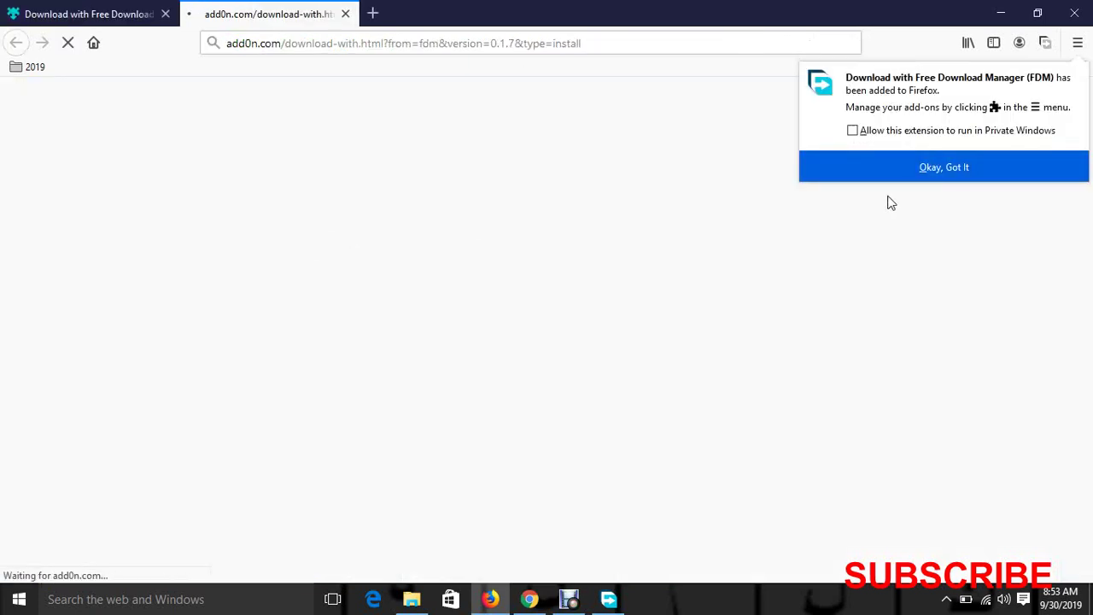
left_click(919, 170)
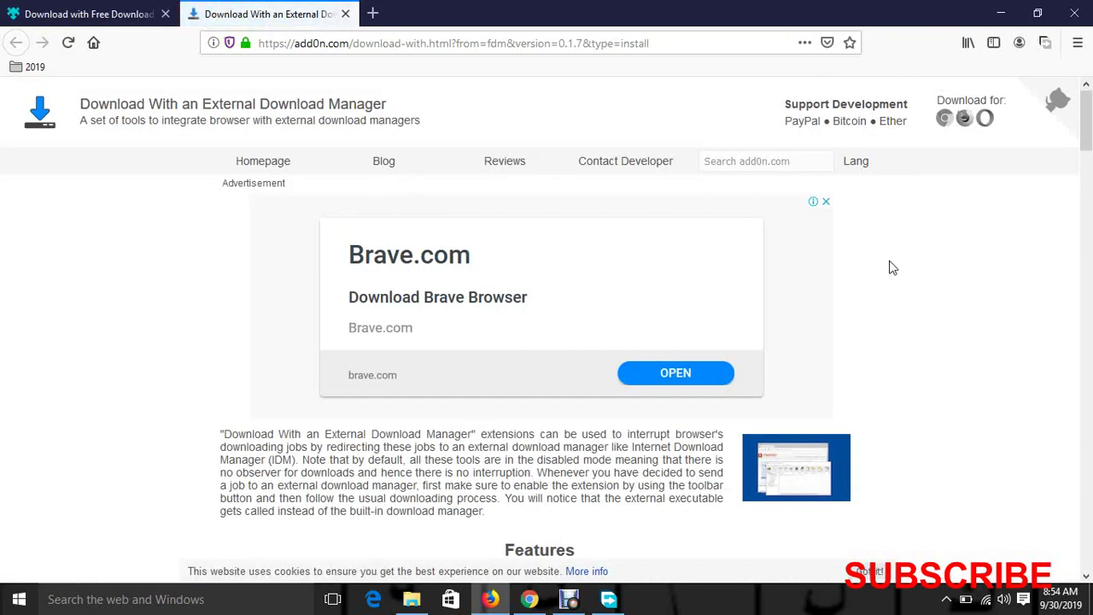
left_click(1076, 12)
- Confirm closing Firefox's tabs and approve installing FDM's Chrome monitoring
left_click(507, 331)
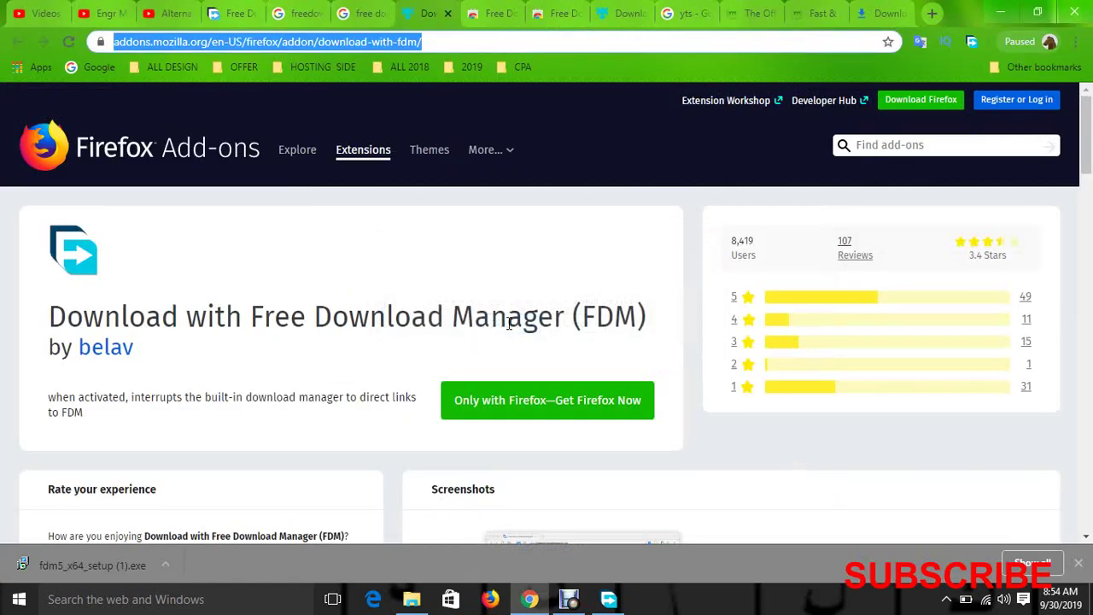
left_click(752, 12)
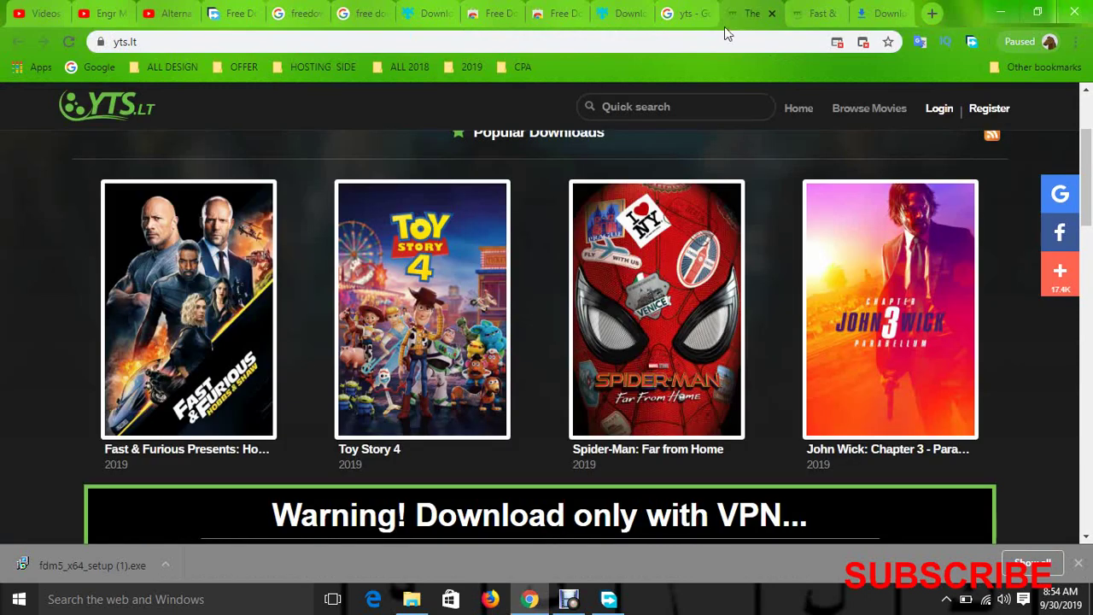
left_click(724, 38)
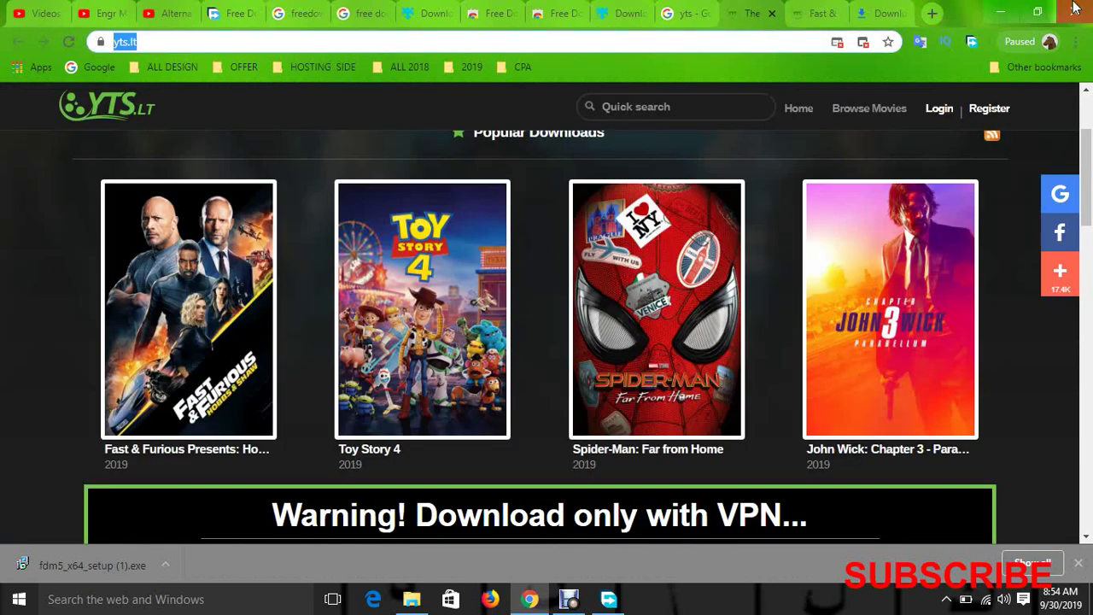
left_click(1004, 10)
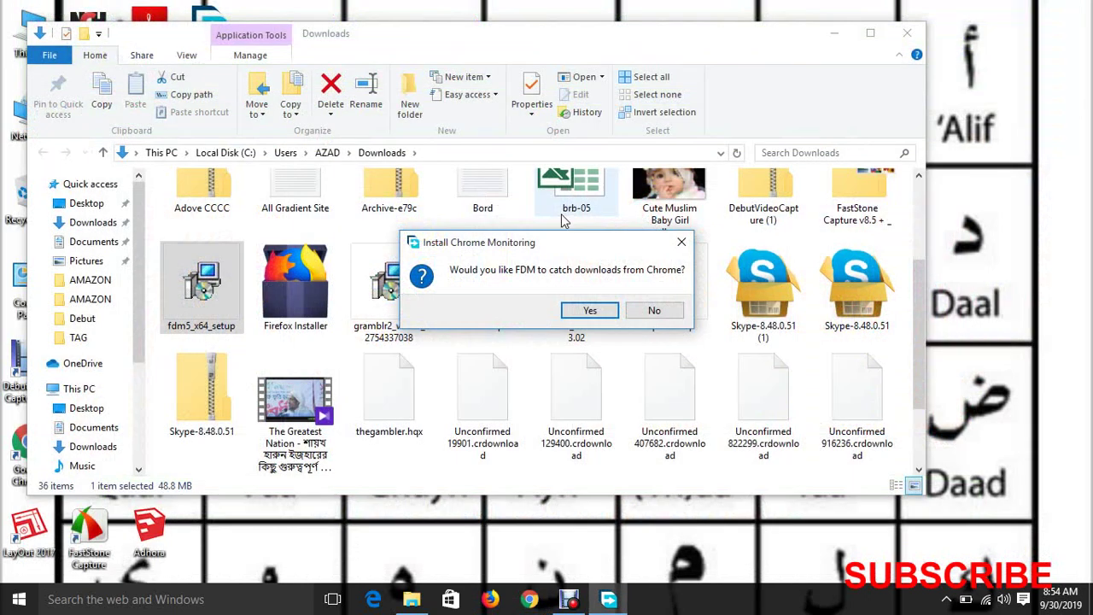
left_click(602, 317)
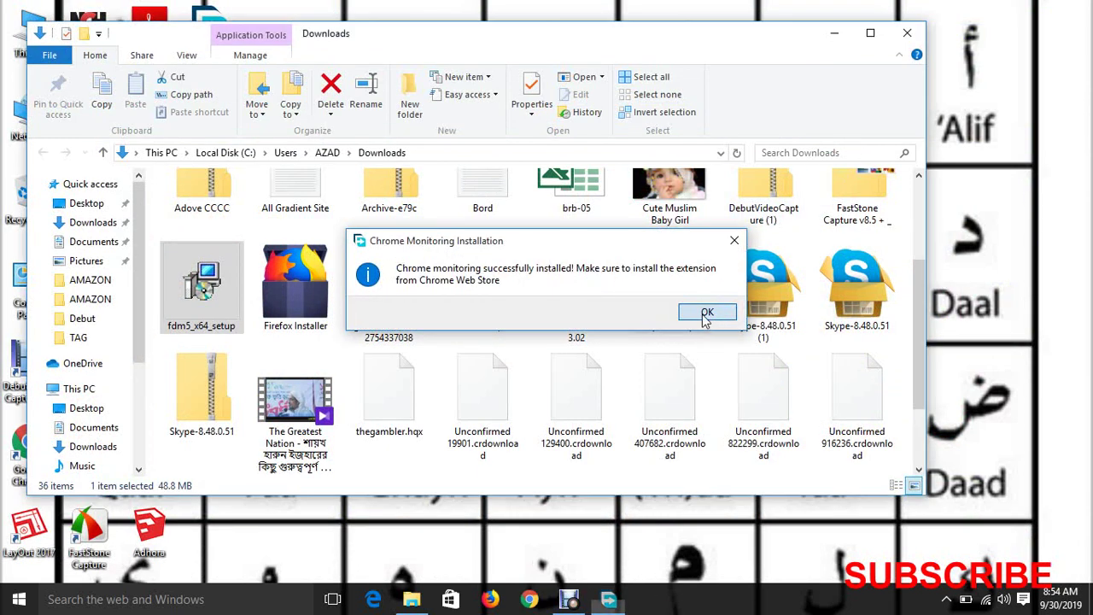
left_click(707, 313)
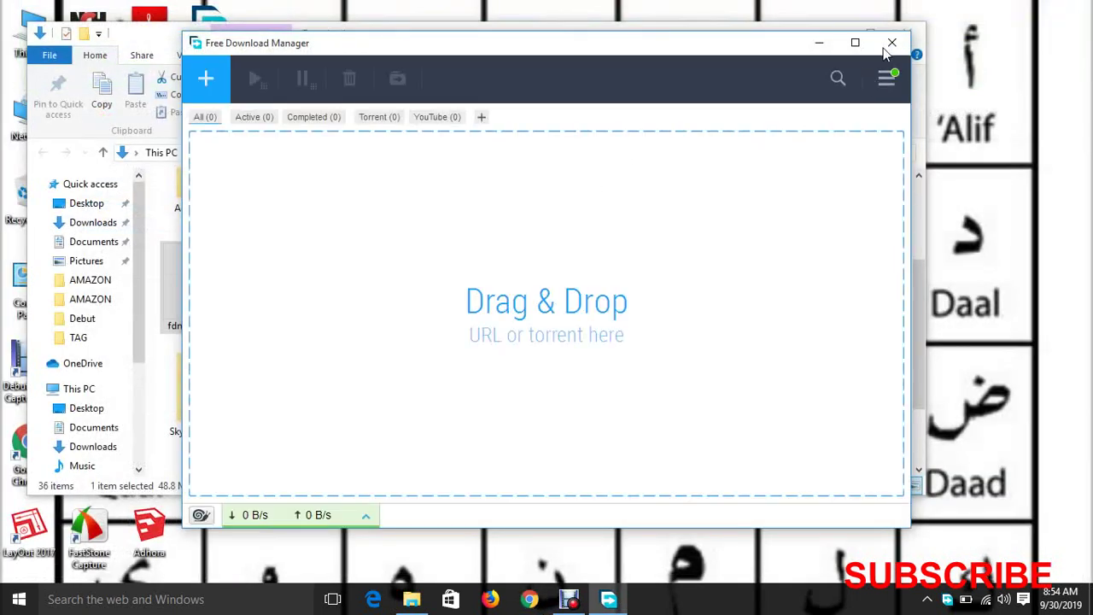
- Close the extra Chrome, FDM and Downloads folder windows, leaving Chrome on a new tab
left_click(893, 41)
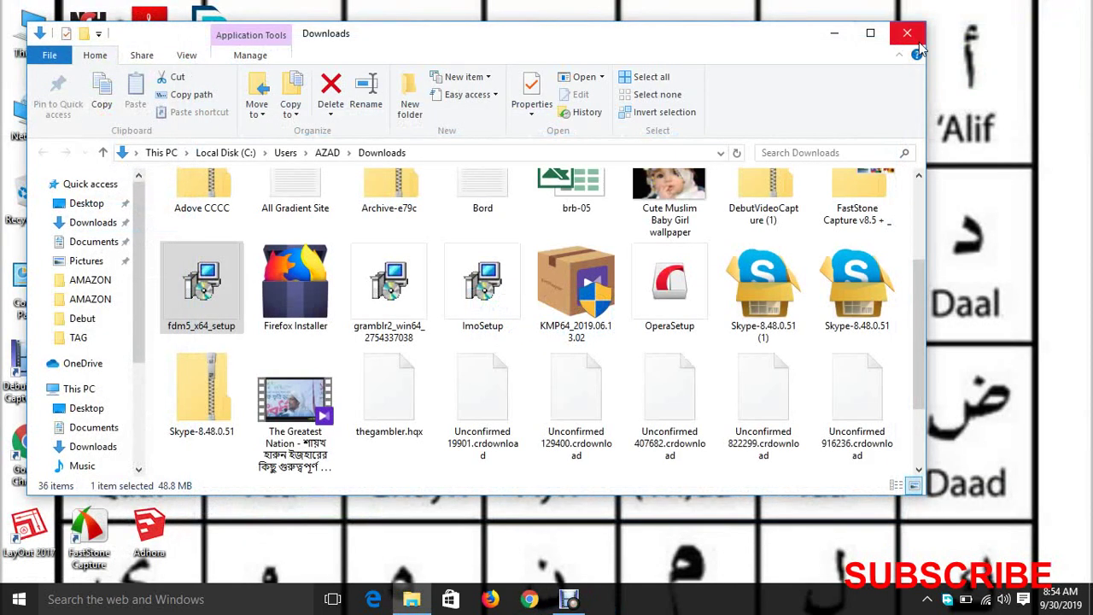
left_click(907, 39)
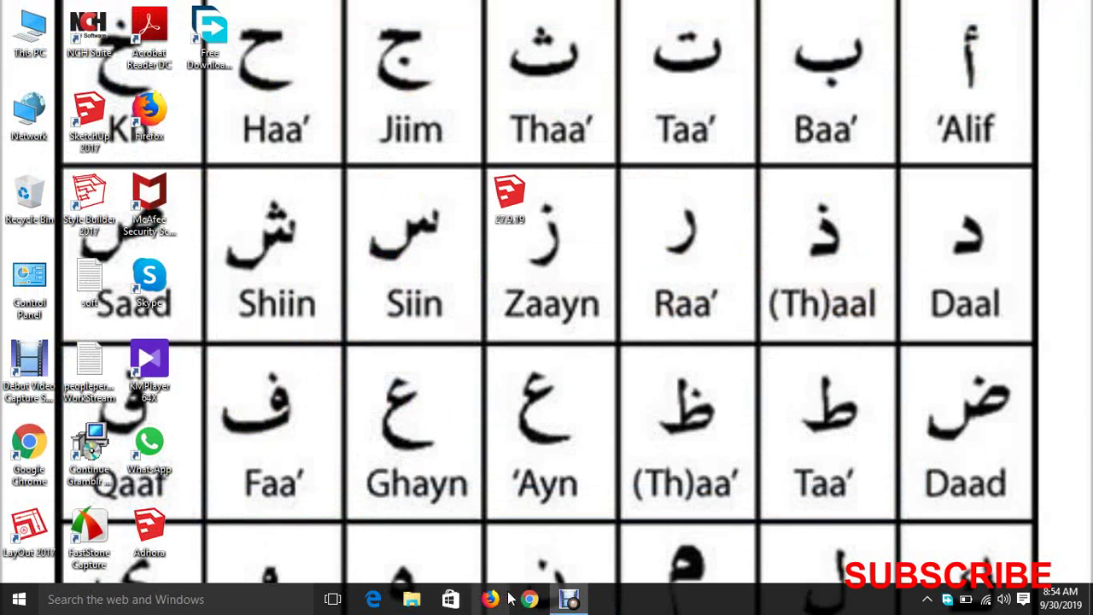
left_click(529, 598)
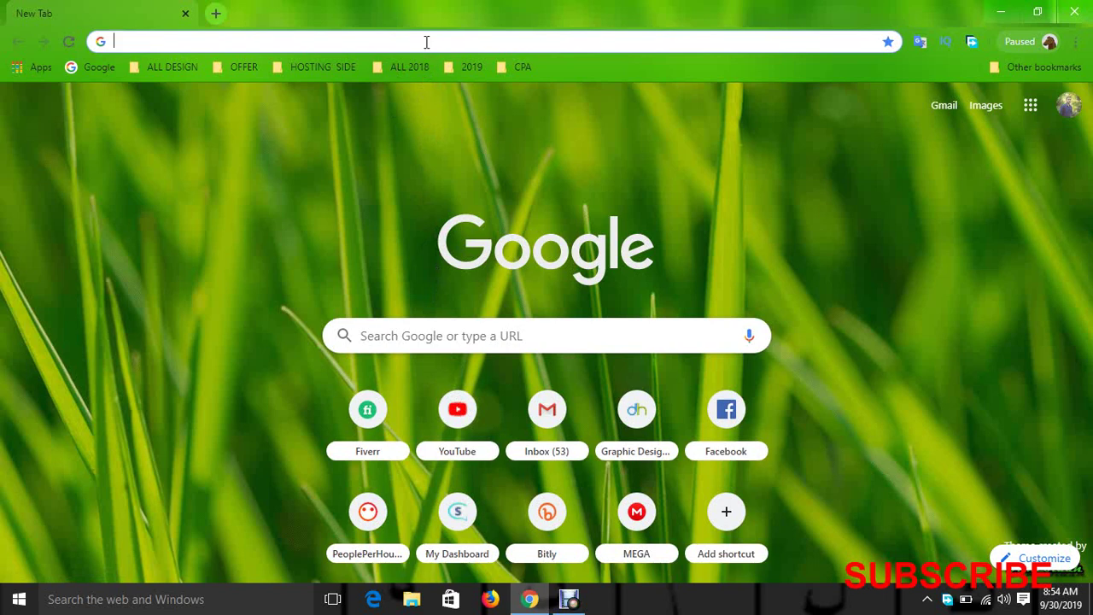
- Search Google for filehippo and open FileHippo.com
type("file")
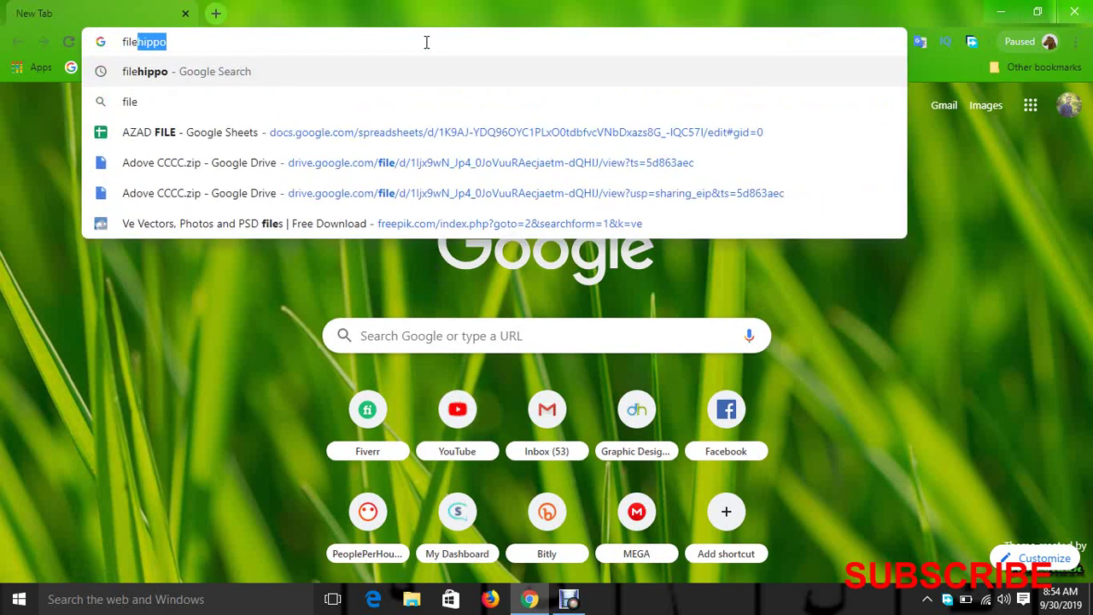
left_click(317, 58)
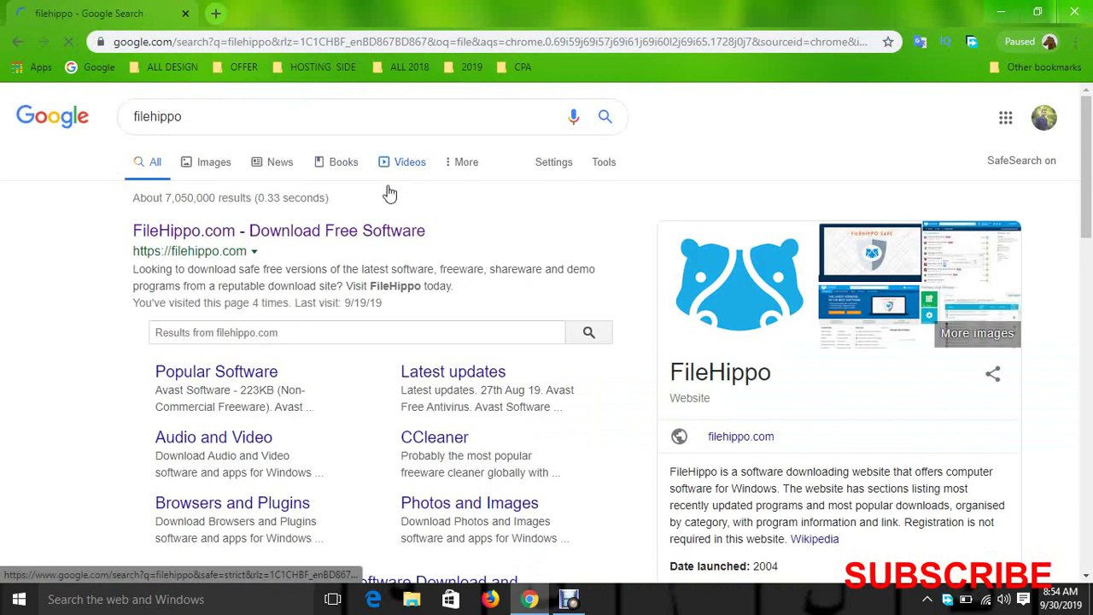
left_click(367, 231)
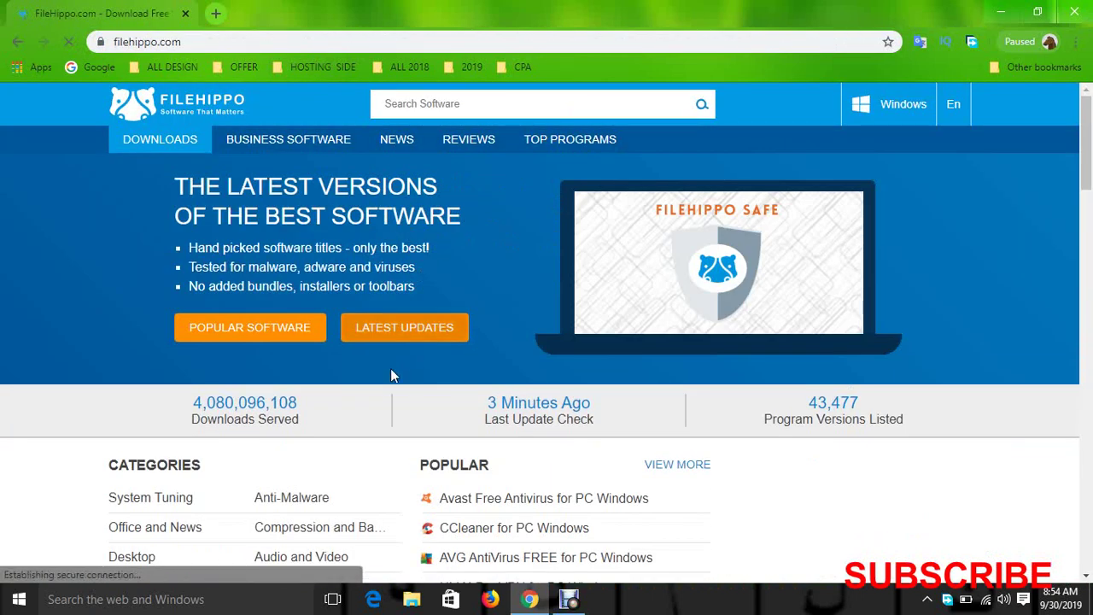
- Download the latest Skype installer (Skype-8.48.0.51) from FileHippo's Skype page, skipping the Opera offer
scroll(390, 374, "down", 2)
scroll(496, 316, "down", 2)
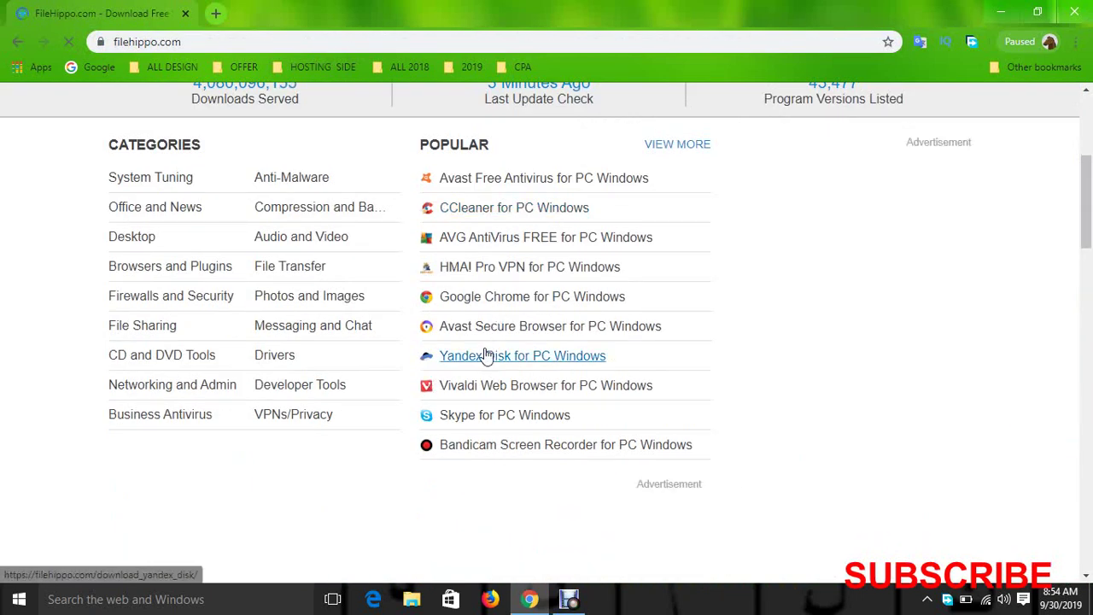
left_click(505, 416)
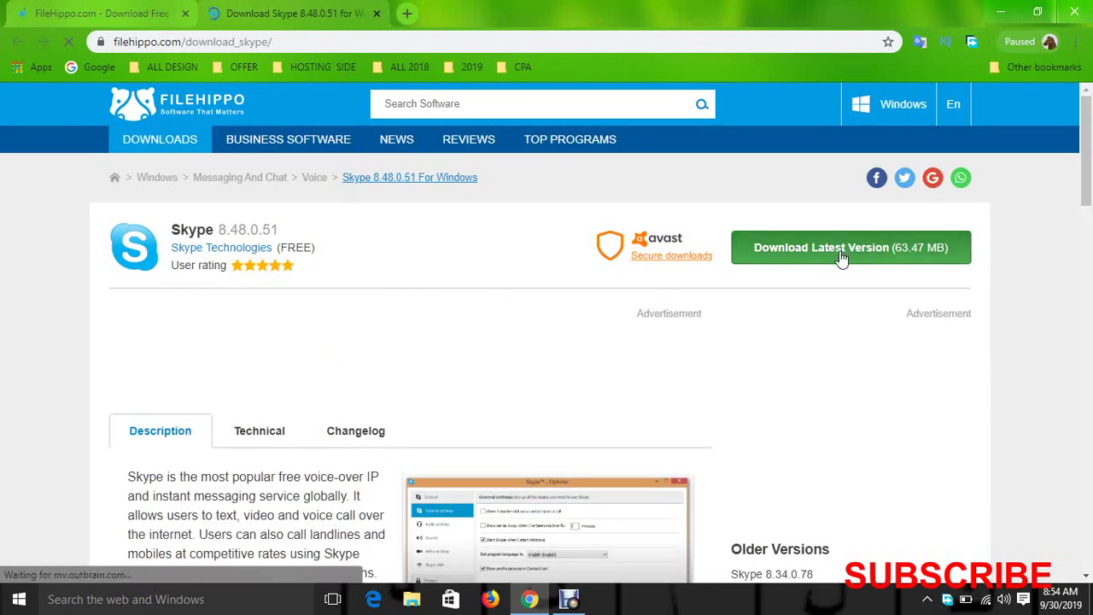
left_click(841, 252)
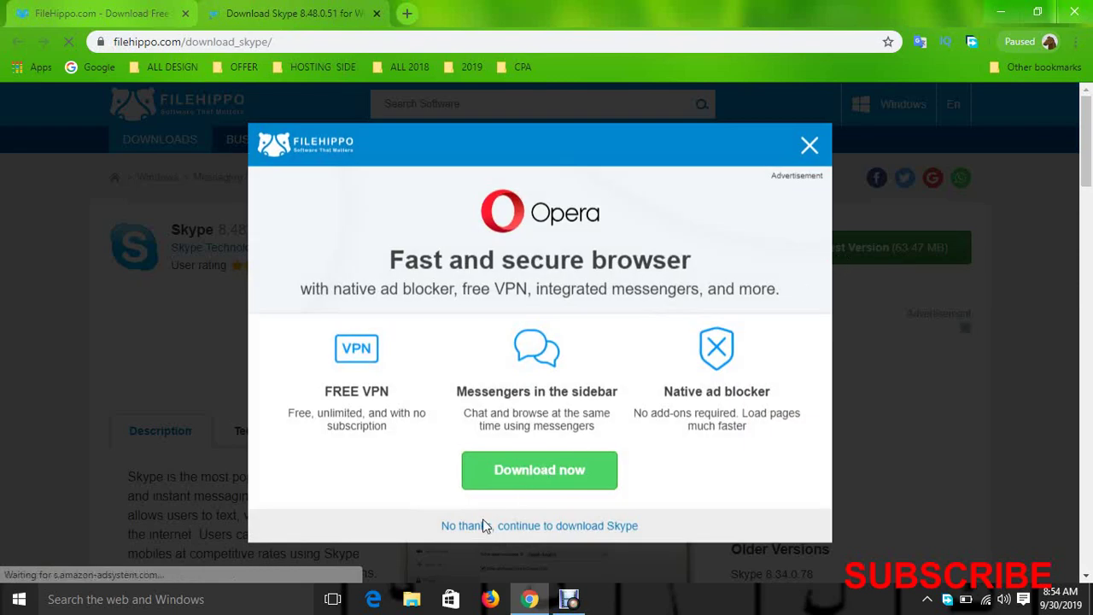
left_click(809, 145)
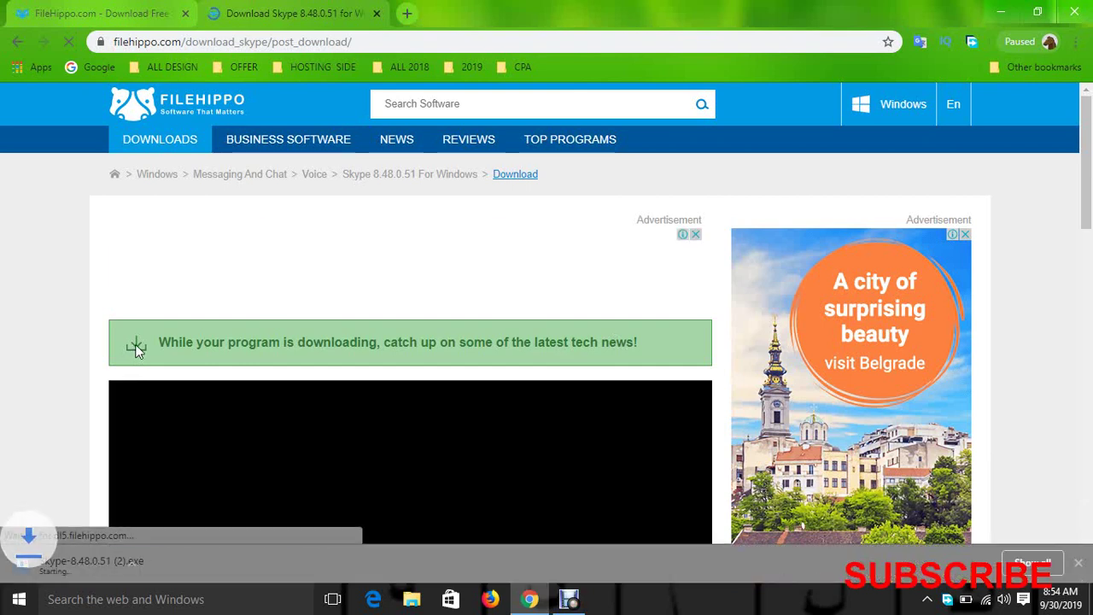
- Check the FDM extension popup and load yts.lt in a new tab
left_click(971, 42)
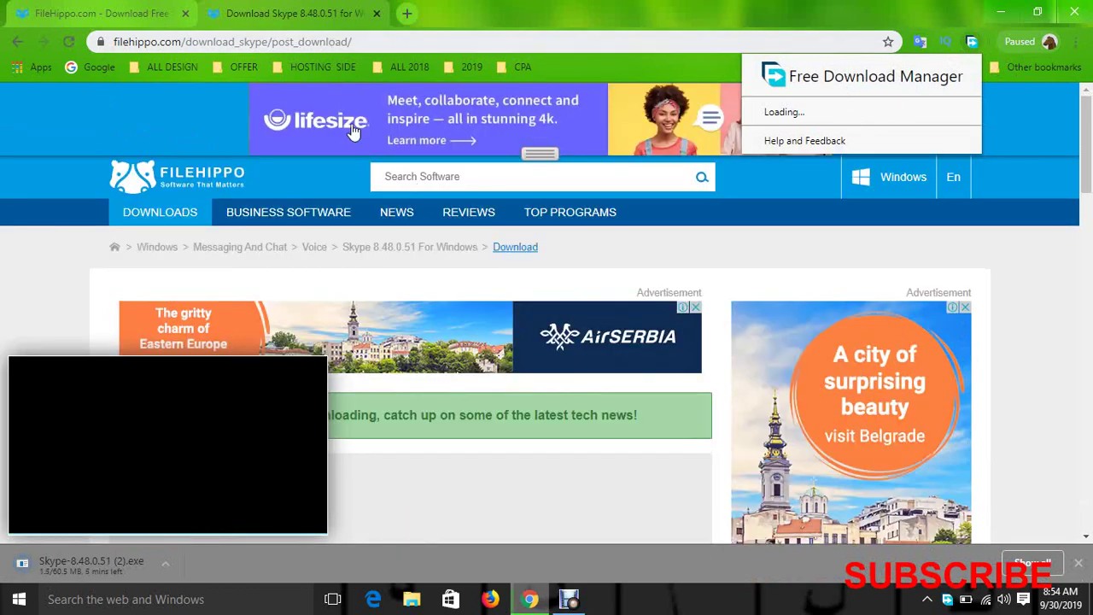
left_click(409, 11)
type("yts.lt")
key("Return")
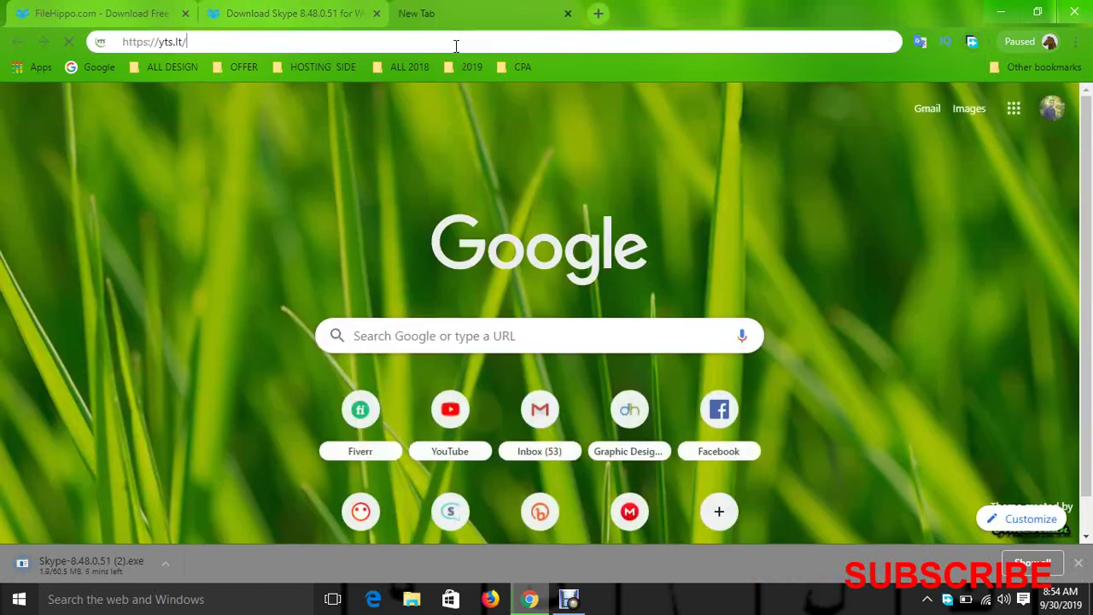
left_click(271, 73)
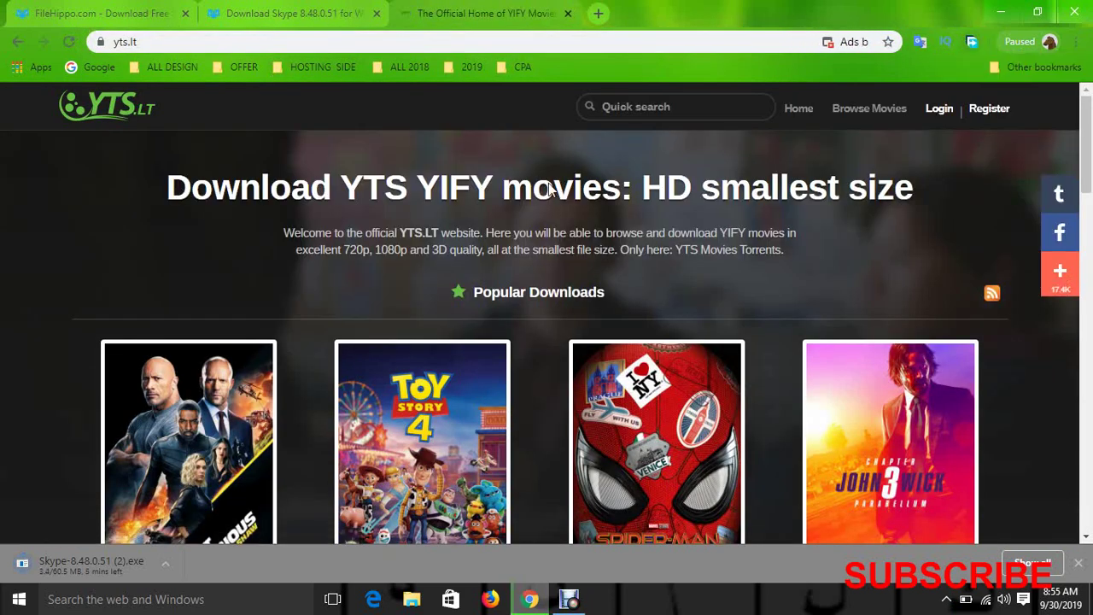
- Open the Hobbs & Shaw movie page and follow its Ultra VPN offer
scroll(246, 368, "down", 1)
left_click(246, 367)
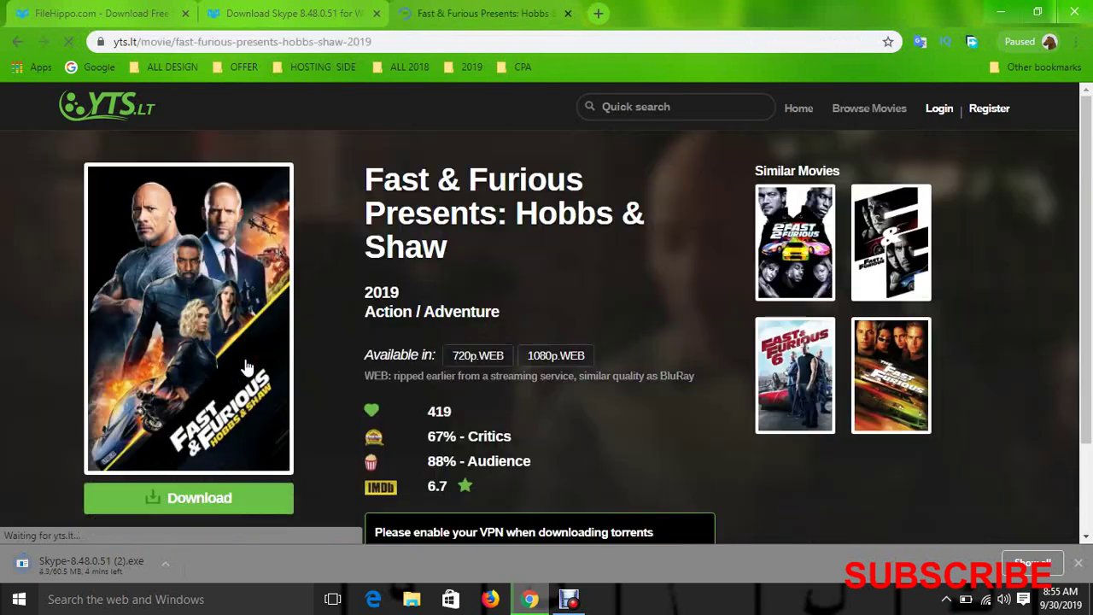
scroll(534, 373, "down", 3)
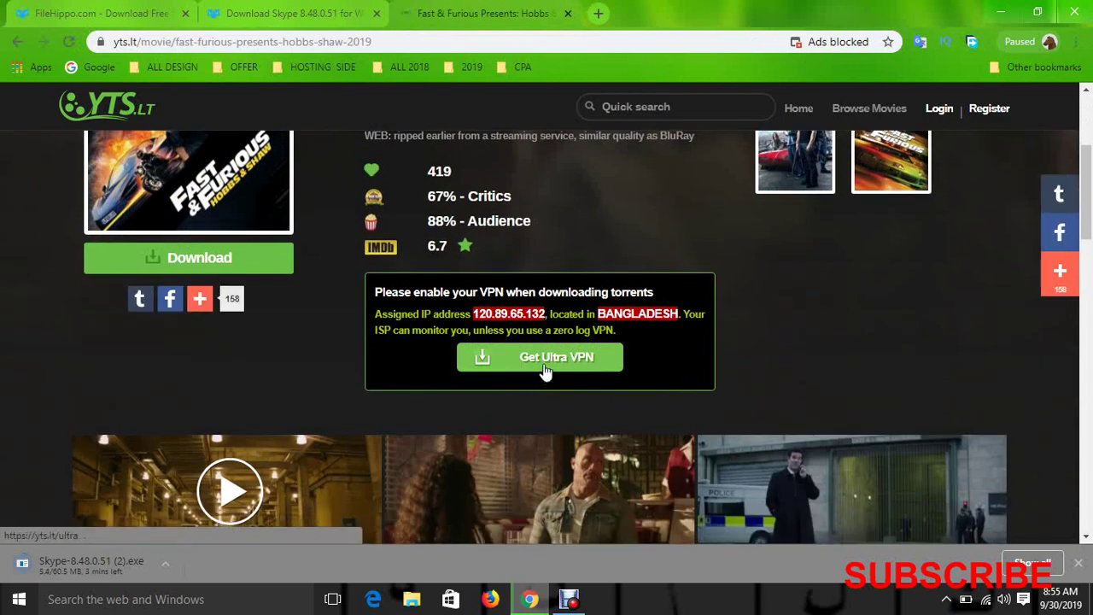
left_click(547, 369)
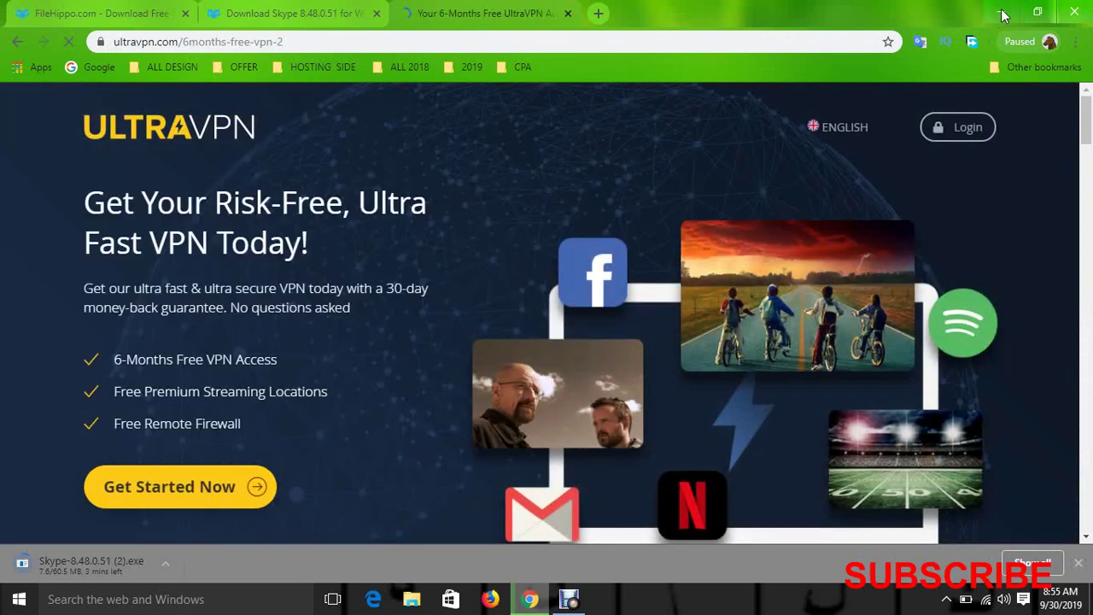
- Return to the Hobbs & Shaw page and open FDM's Help and Feedback page from the extension
key("alt+Left")
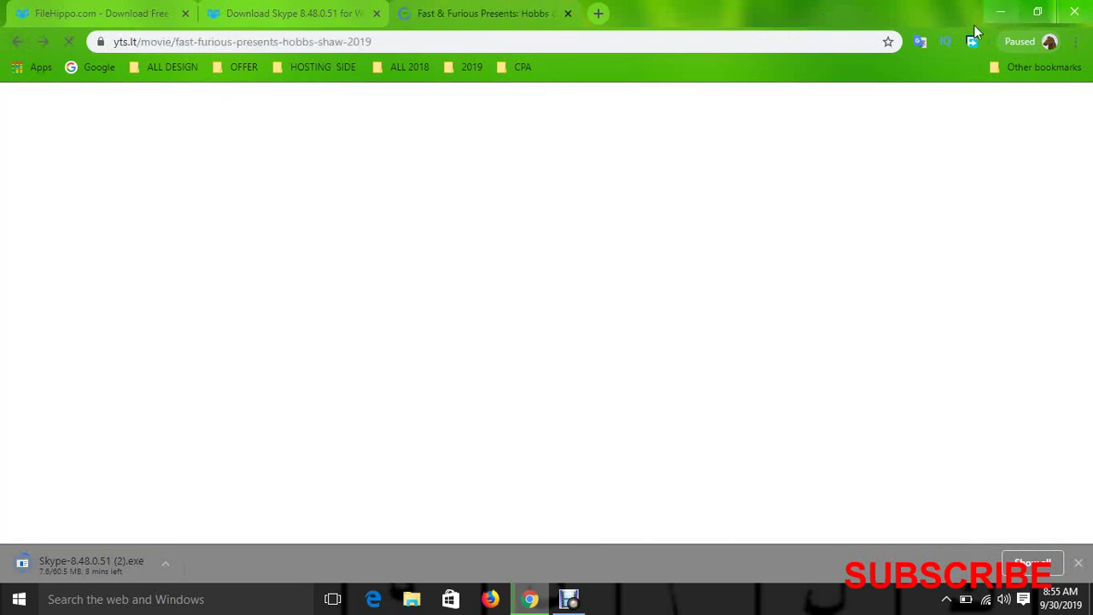
left_click(972, 41)
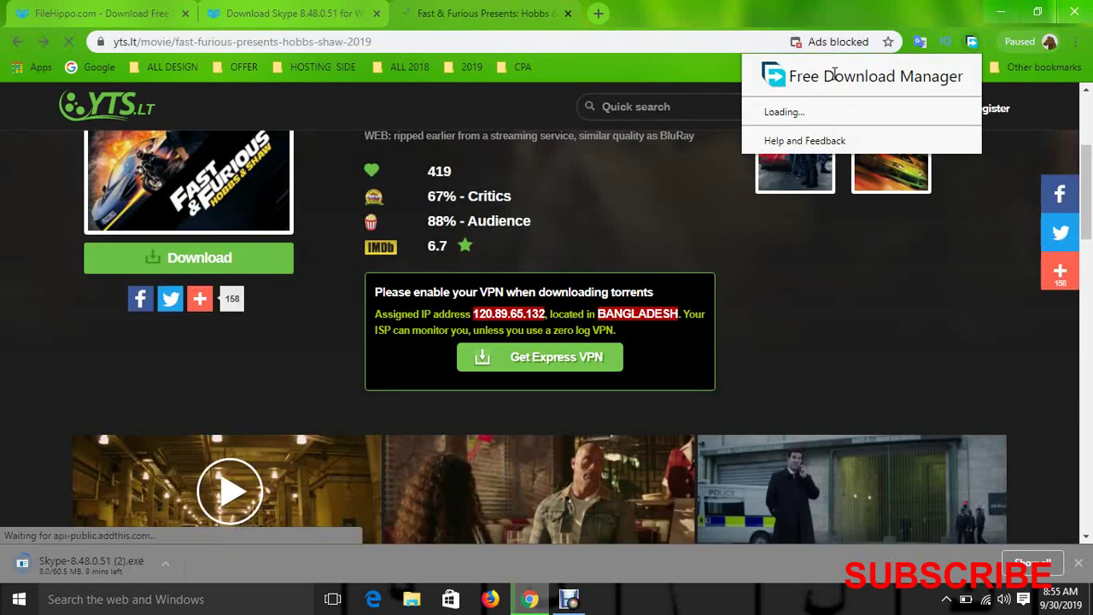
double_click(936, 70)
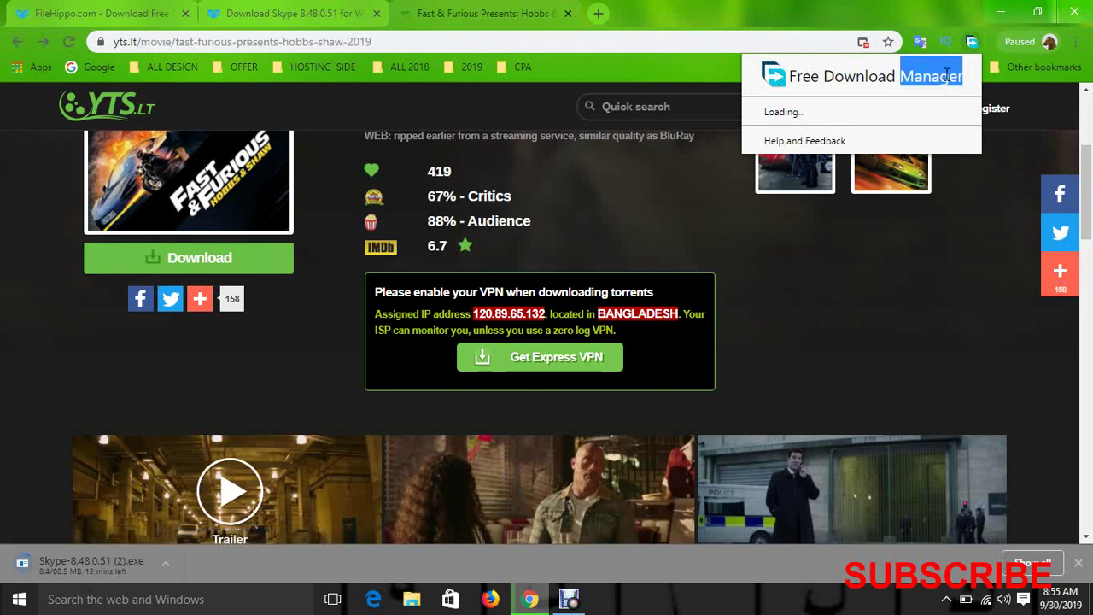
left_click(840, 77)
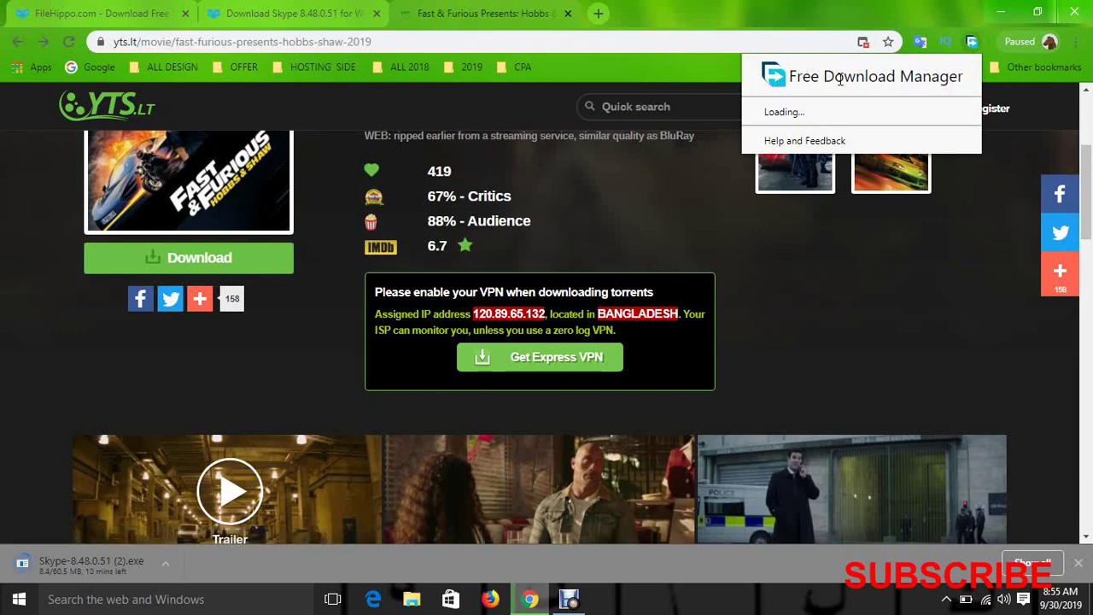
left_click(780, 141)
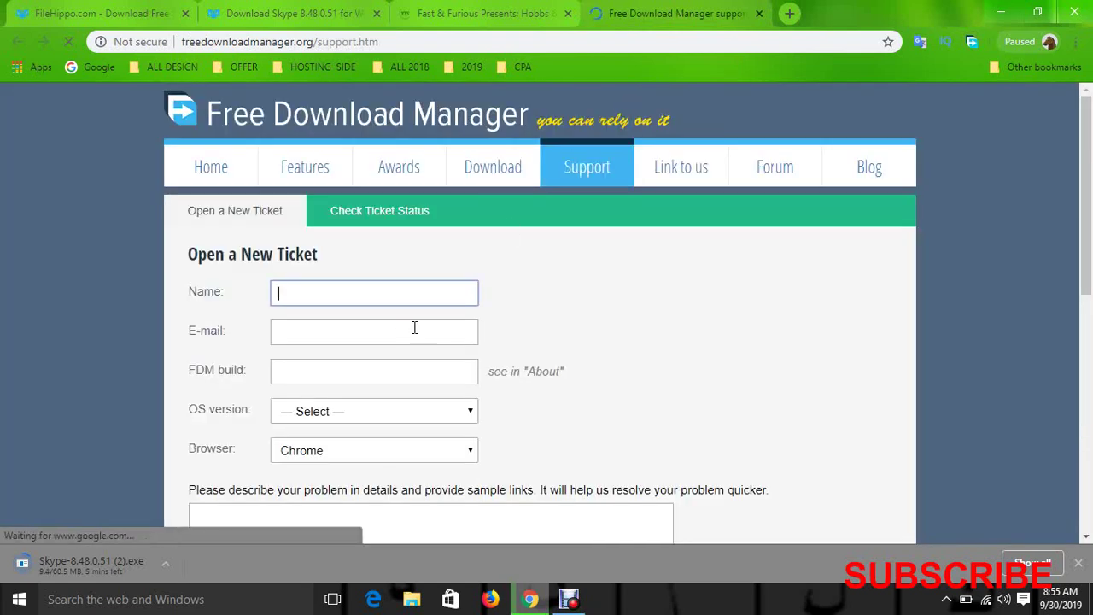
- Browse the FDM support page, then go to the Free Download Manager home page
scroll(420, 326, "down", 4)
scroll(427, 325, "down", 3)
scroll(430, 241, "up", 6)
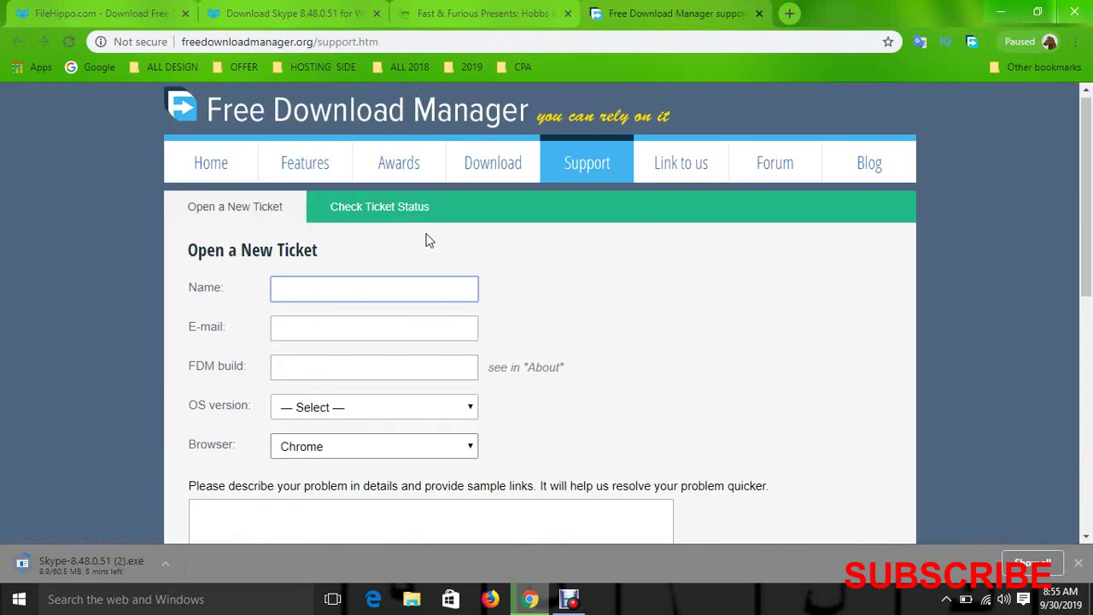
left_click(512, 12)
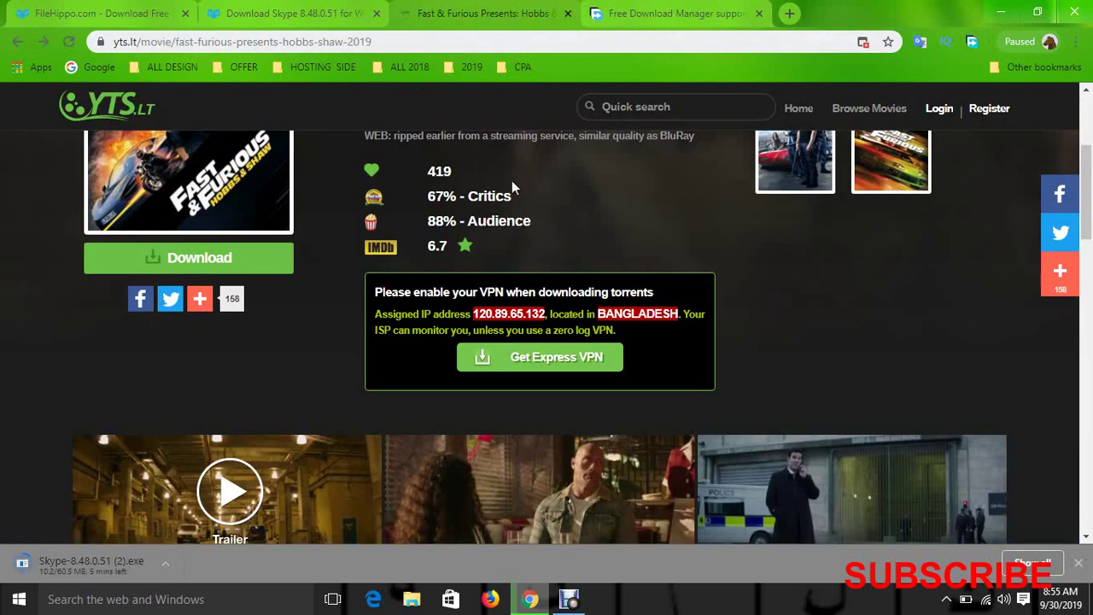
left_click(669, 11)
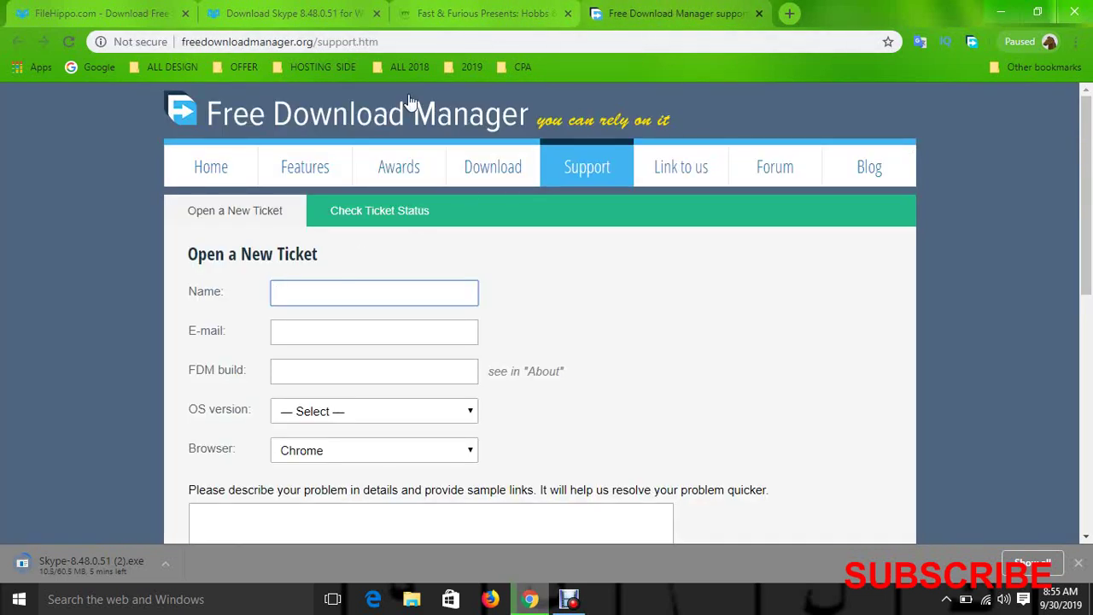
left_click(217, 178)
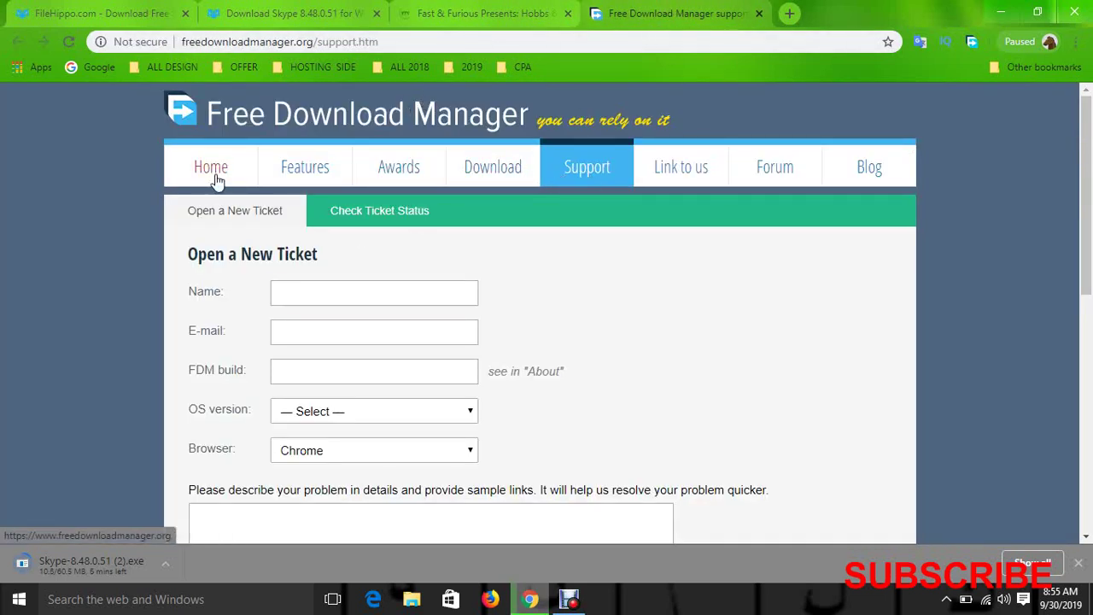
- Back on the YTS Hobbs & Shaw page, follow the Get Express VPN offer
scroll(478, 320, "down", 5)
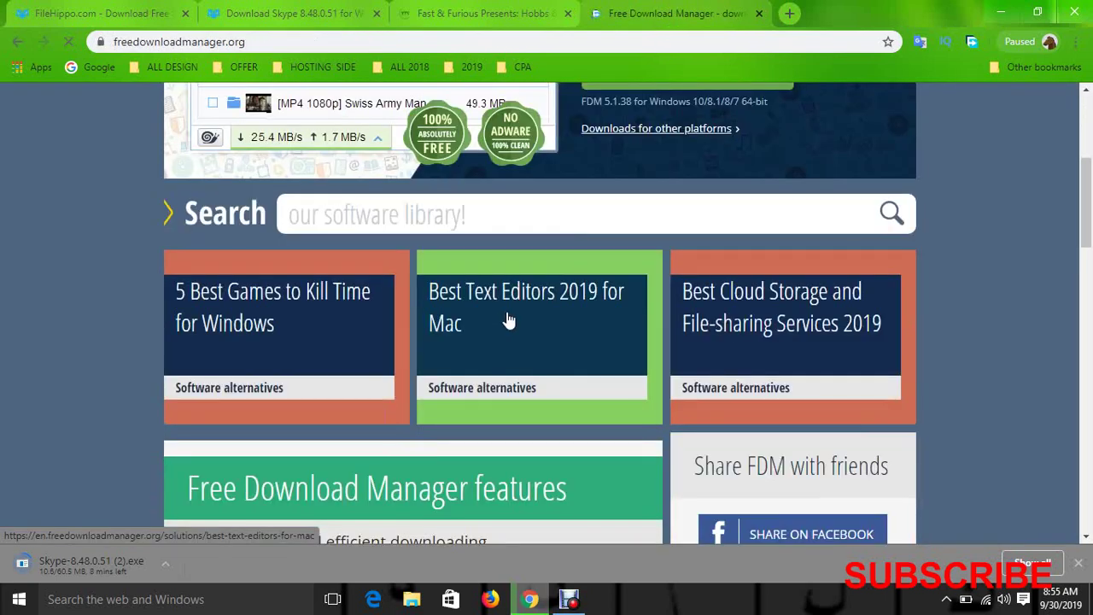
scroll(508, 320, "up", 4)
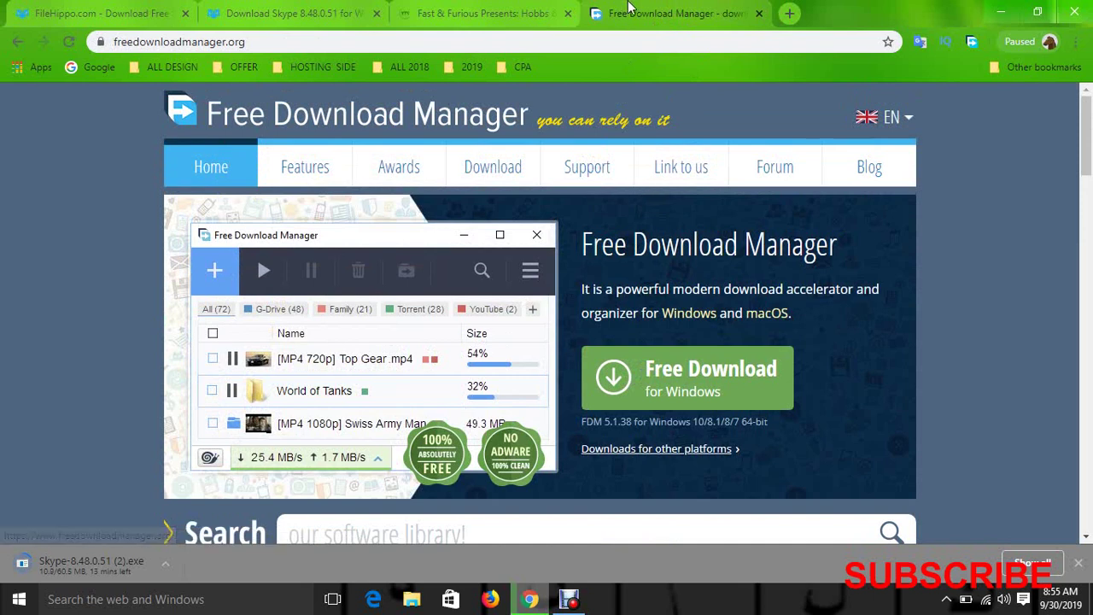
left_click(483, 8)
left_click(509, 365)
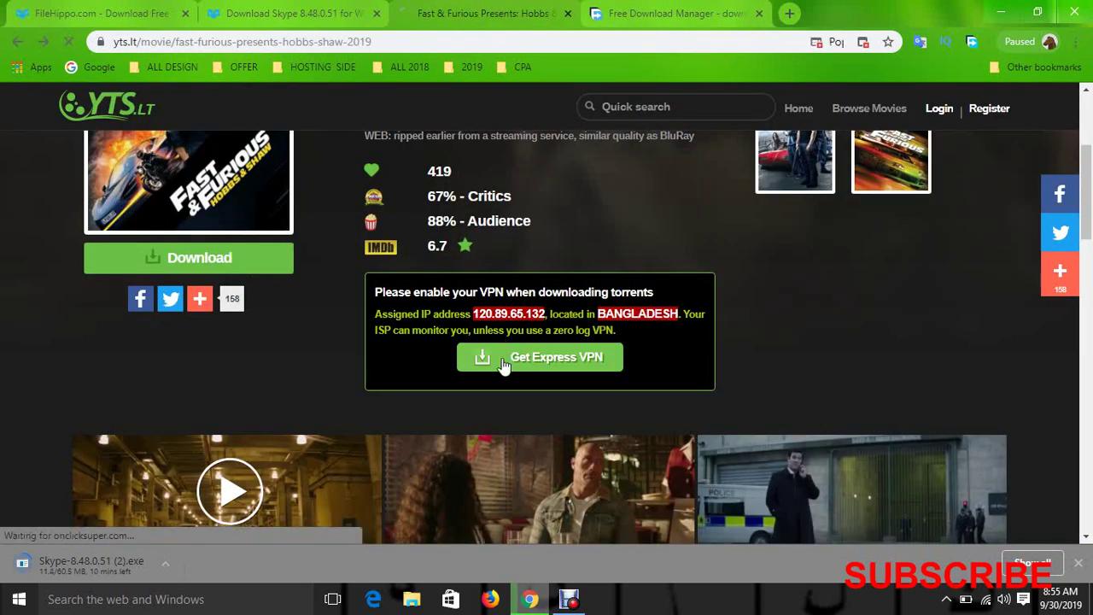